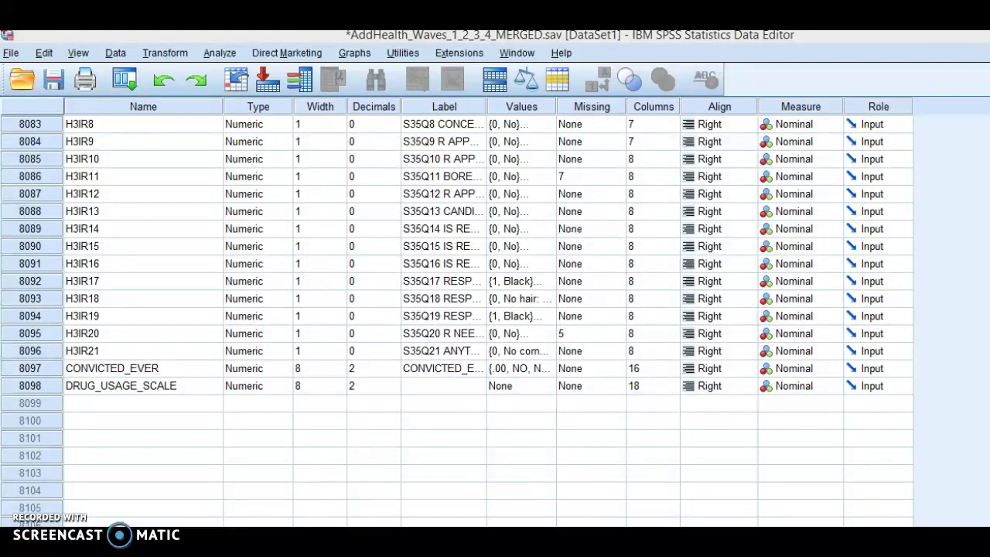
Step: Enter 'Drug Usage Scale' as DRUG_USAGE_SCALE's label and widen the Label column to show it fully
left_click(451, 43)
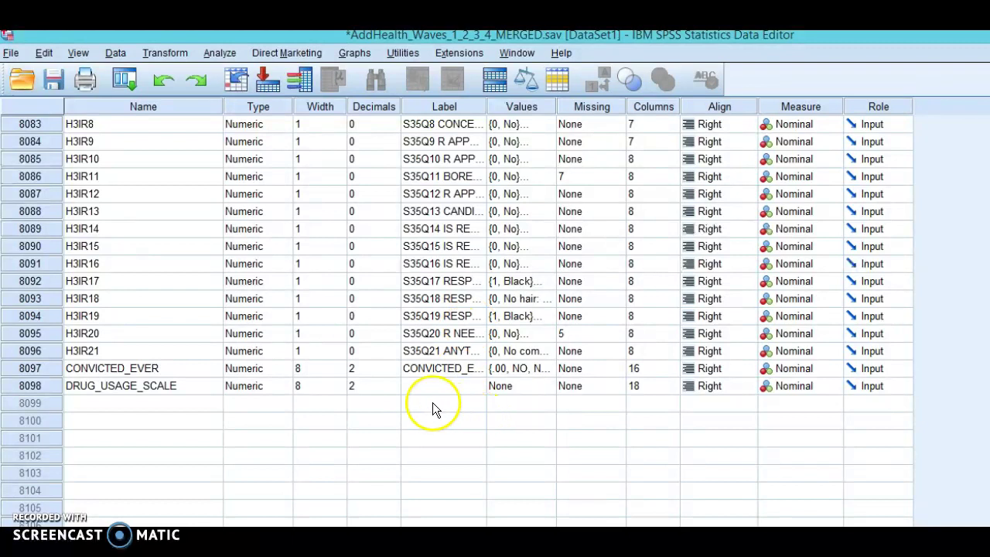
left_click(453, 387)
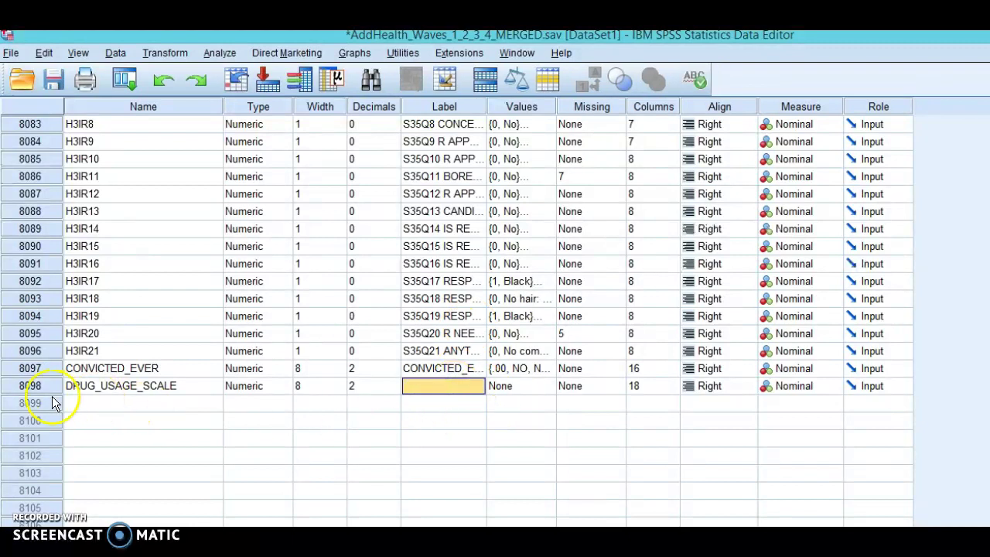
left_click(77, 385)
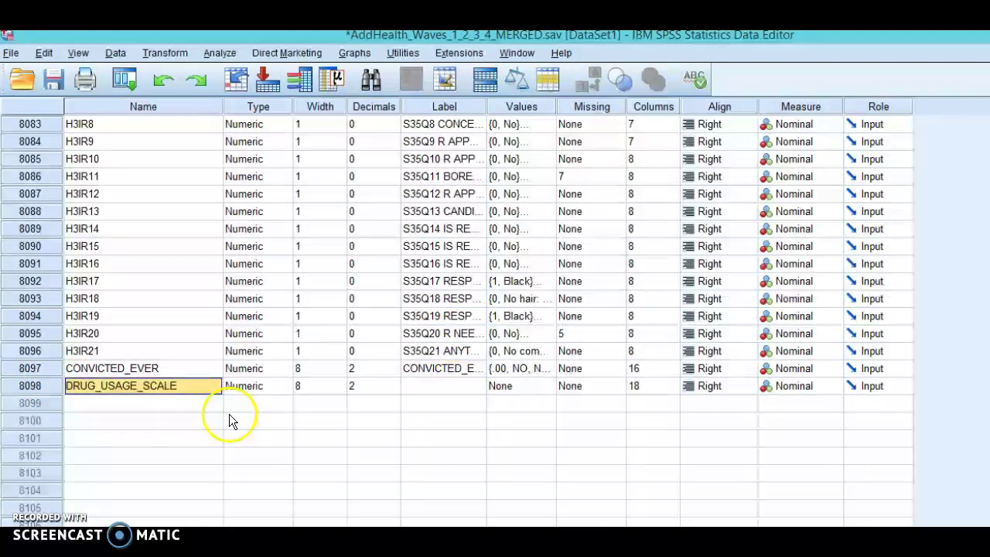
left_click(440, 384)
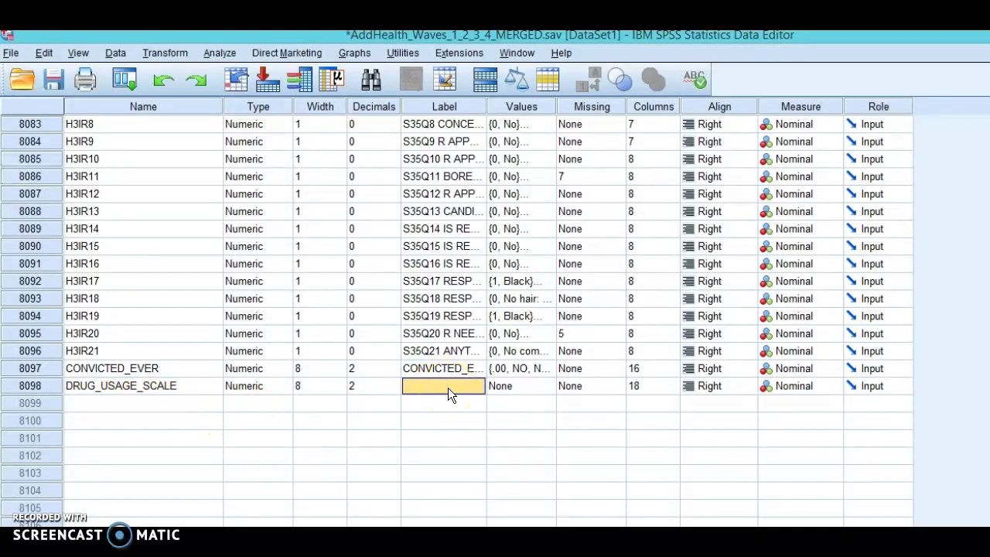
left_click(467, 389)
type("Drug")
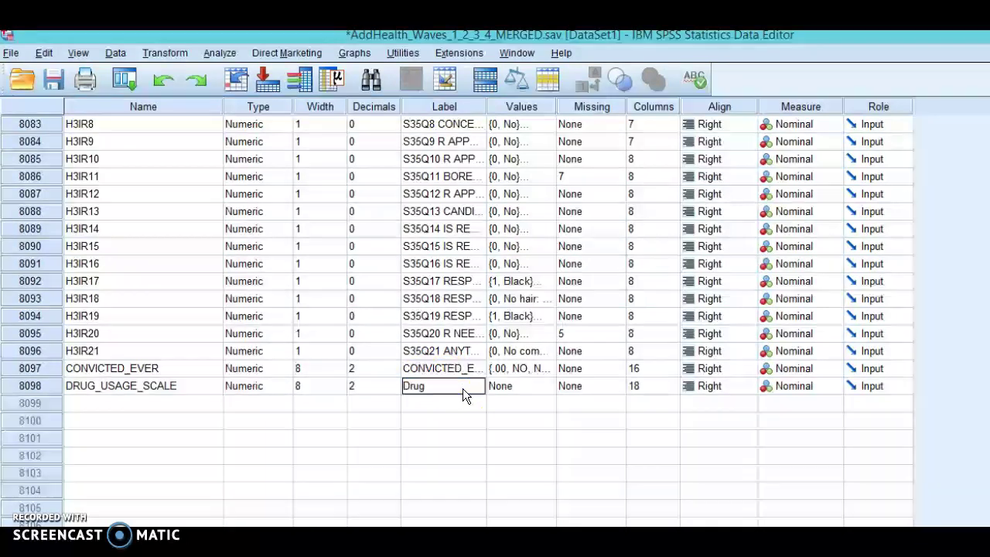
type(" Usage Scale")
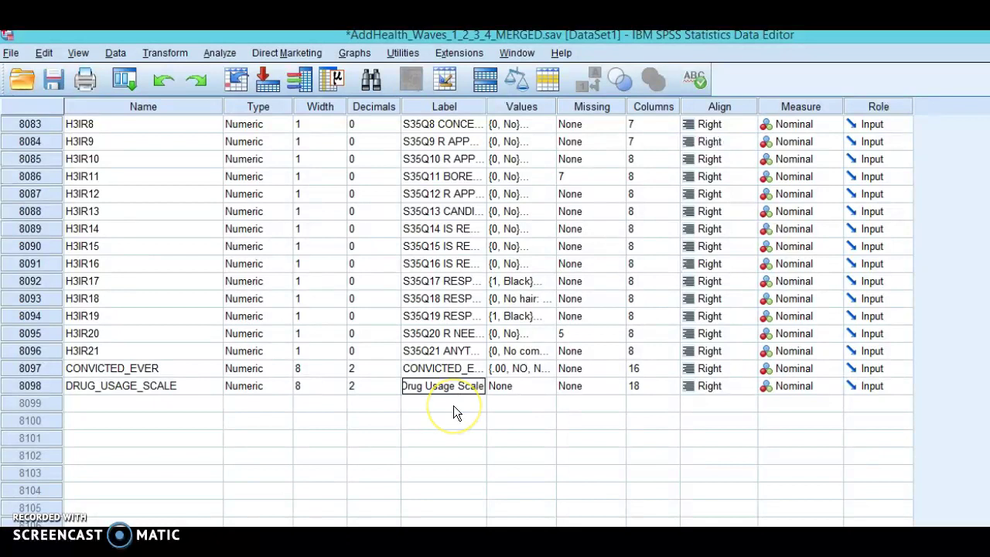
key("Return")
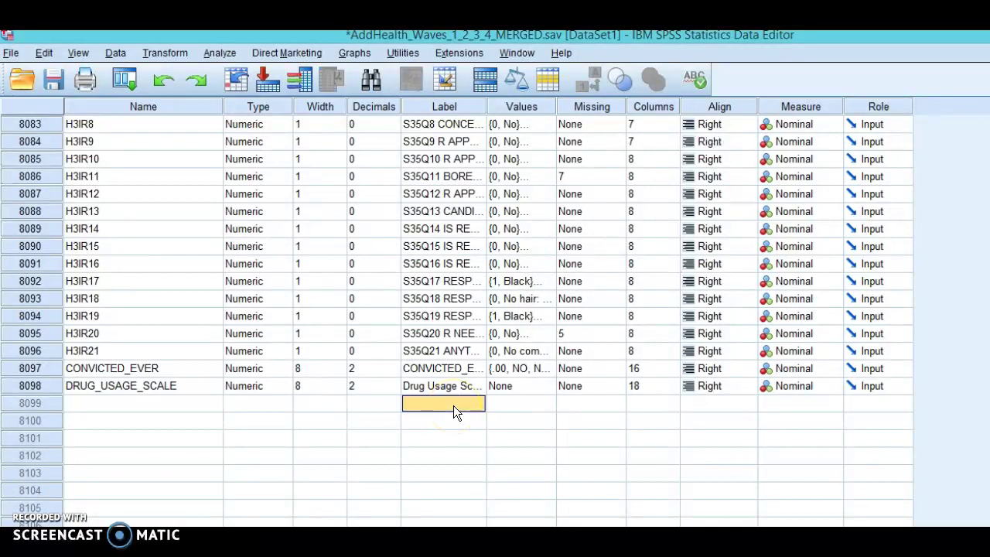
left_click_drag(487, 106, 527, 105)
left_click(553, 386)
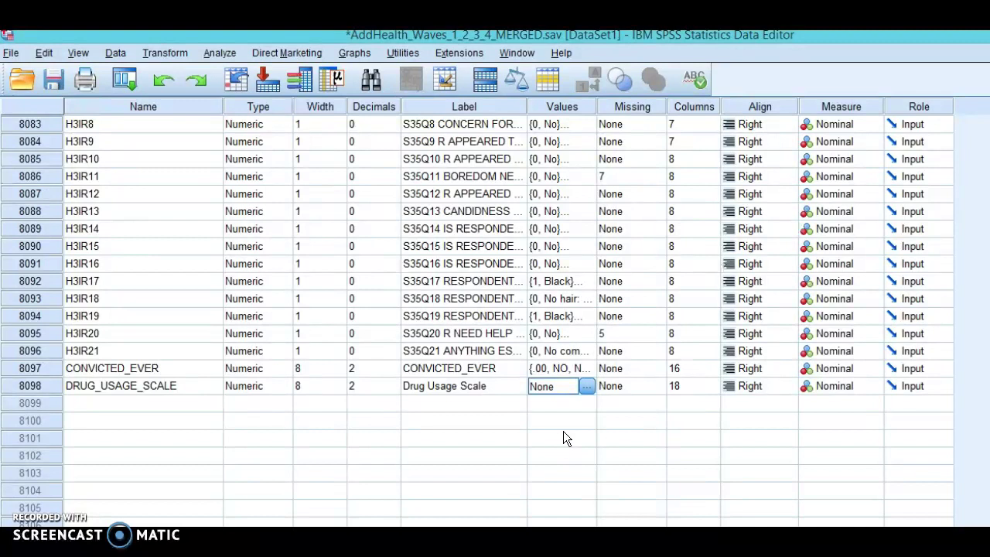
left_click(572, 386)
left_click(553, 389)
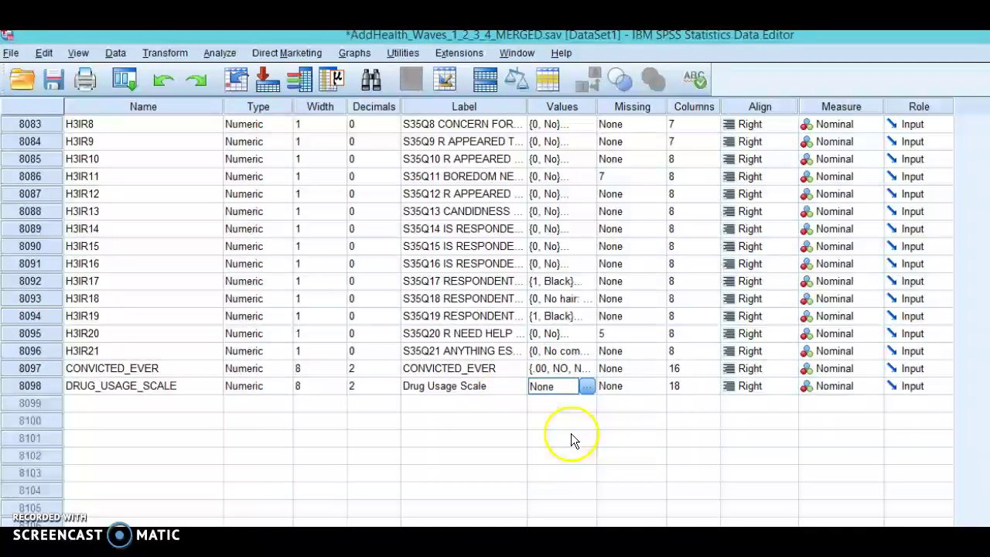
Step: Run Descriptive Statistics on DRUG_USAGE_SCALE and review its frequency table (875 valid, mode 7.00)
left_click(137, 385)
right_click(137, 385)
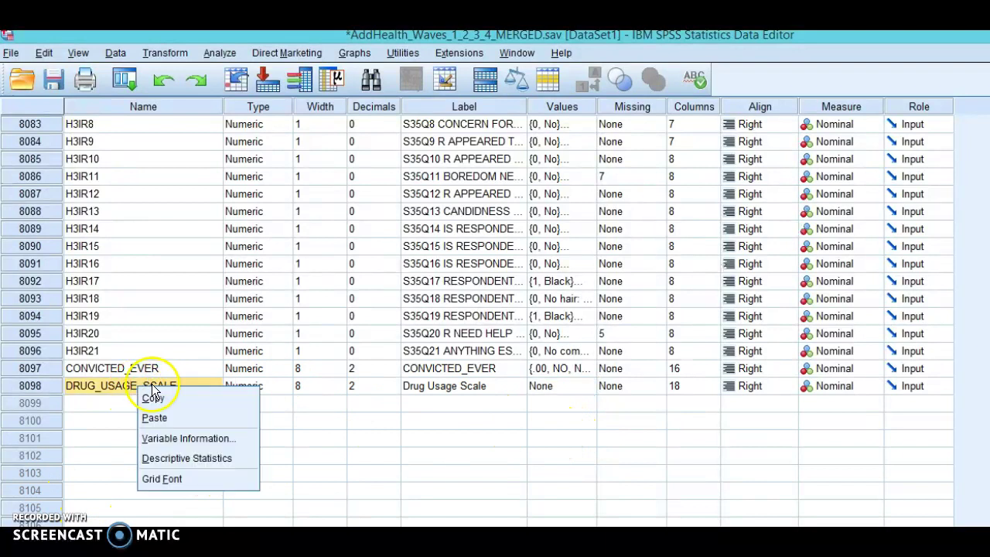
left_click(218, 459)
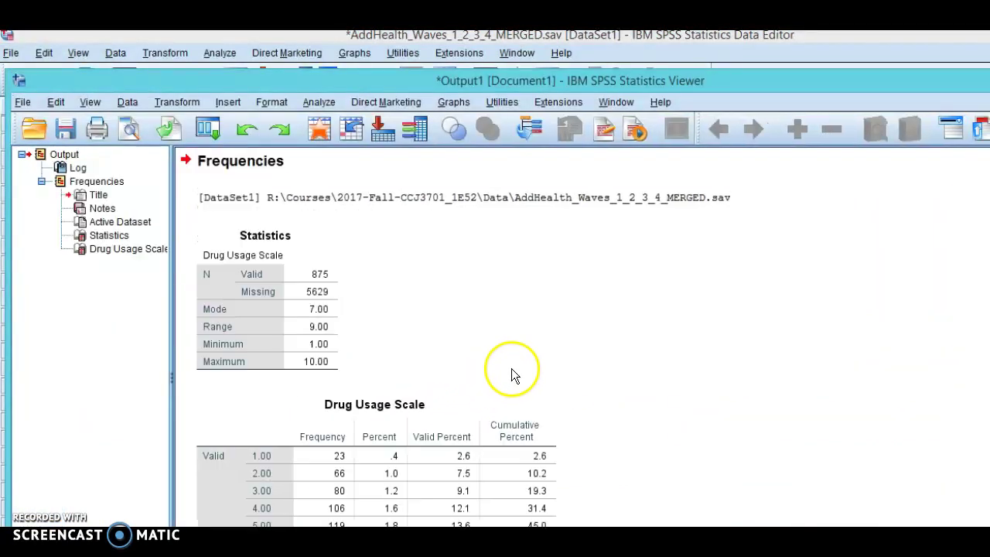
scroll(615, 365, "down", 3)
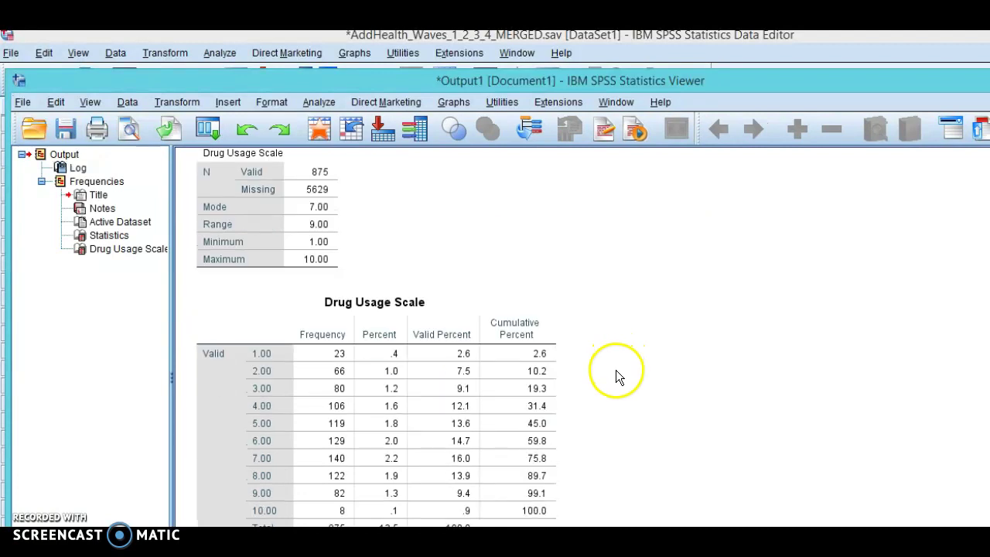
scroll(518, 336, "up", 6)
scroll(472, 348, "down", 6)
left_click(497, 374)
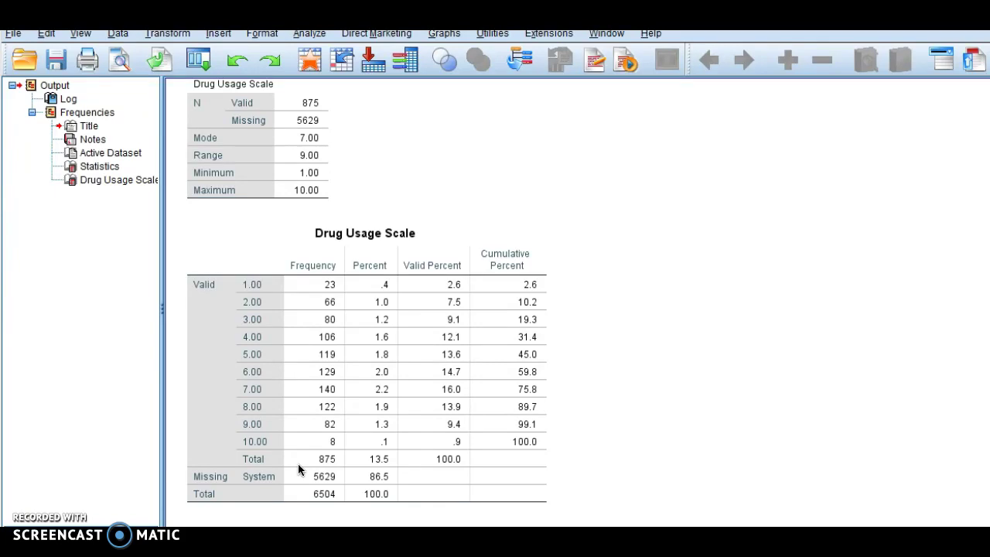
key("alt+Tab")
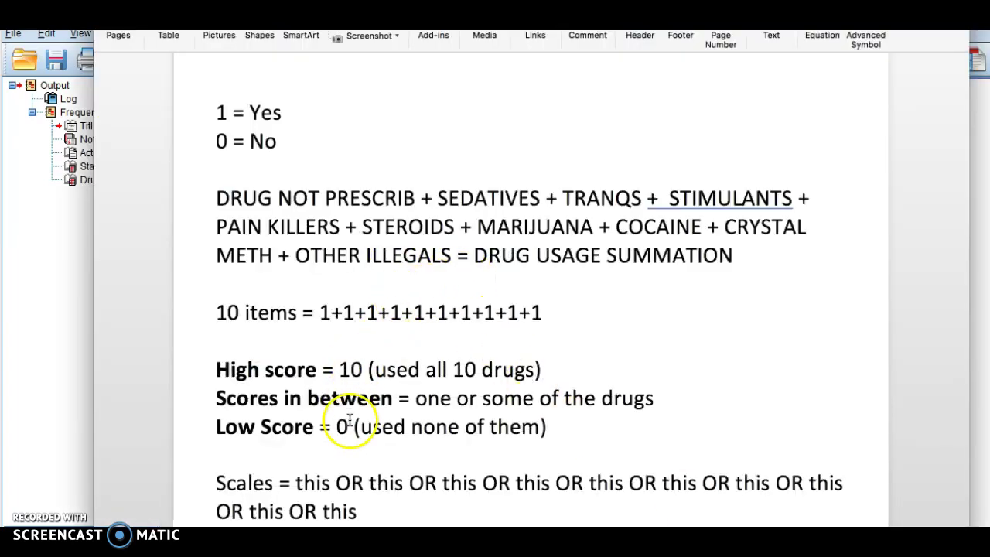
left_click_drag(348, 426, 338, 368)
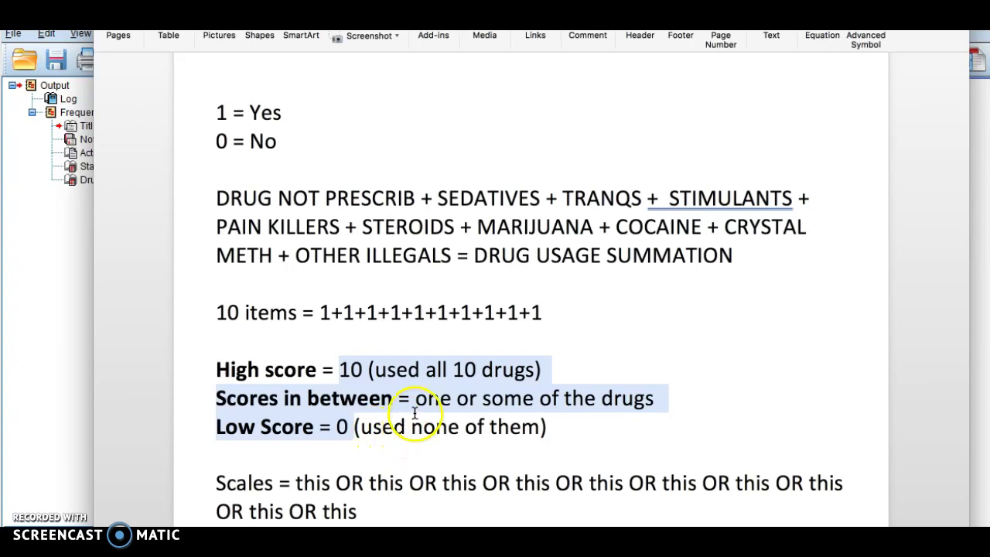
scroll(409, 410, "up", 3)
key("alt+Tab")
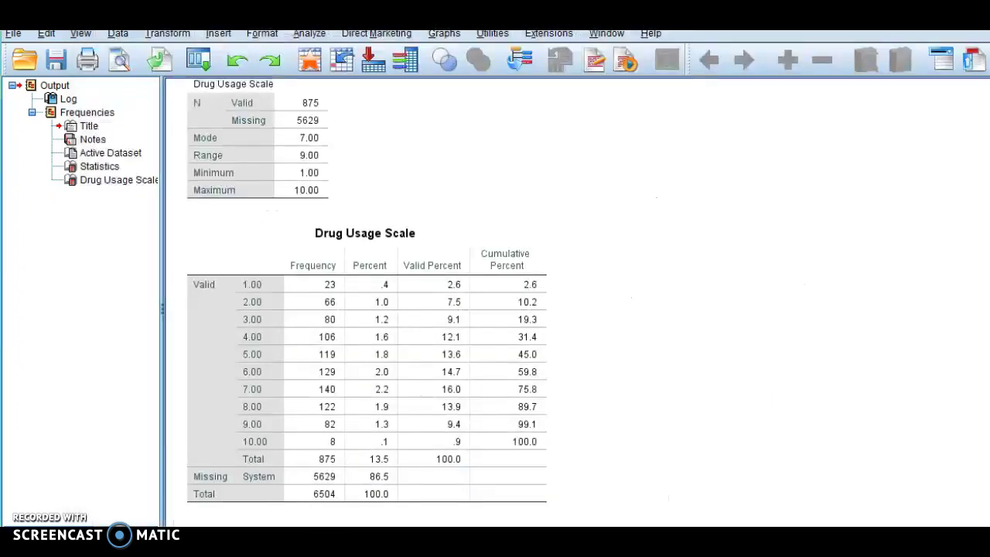
left_click(334, 338)
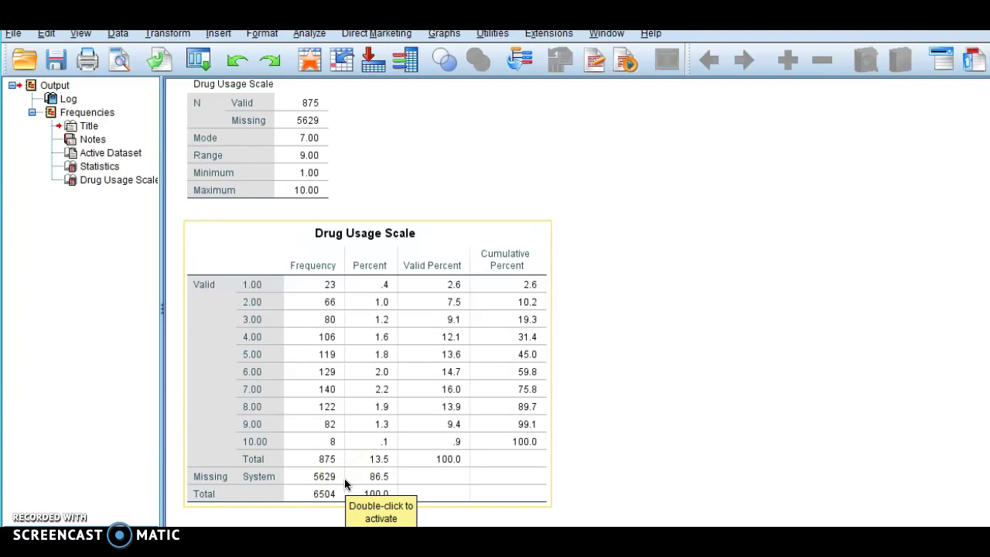
left_click(641, 135)
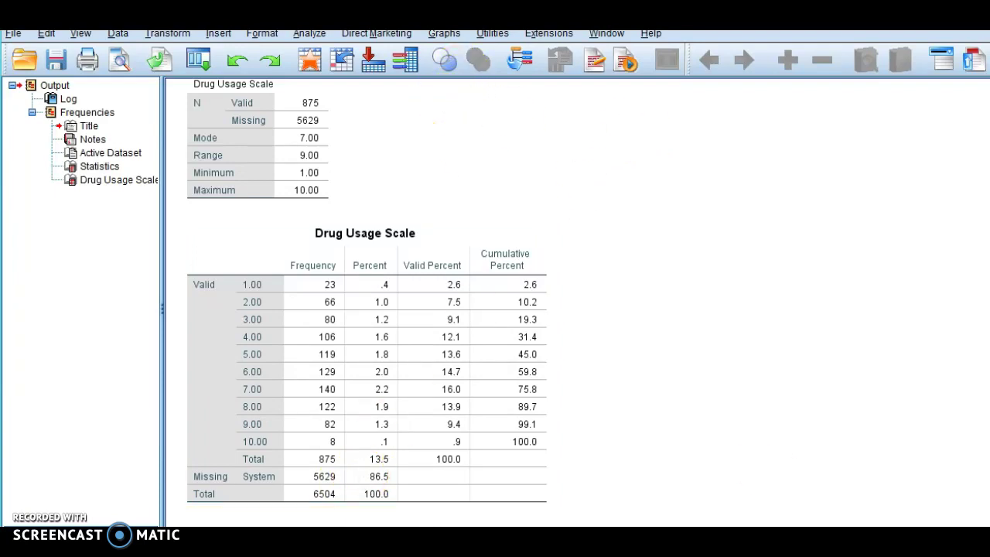
Step: Switch to the Word notes and highlight the '10 items = 1+1+…+1' line
key("alt+Tab")
scroll(504, 355, "up", 5)
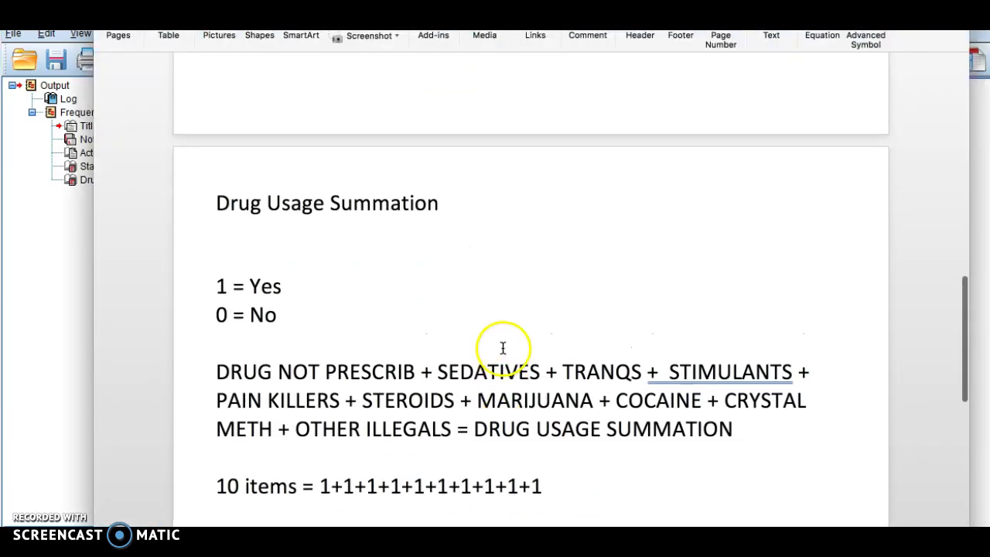
scroll(506, 352, "down", 10)
scroll(506, 358, "up", 5)
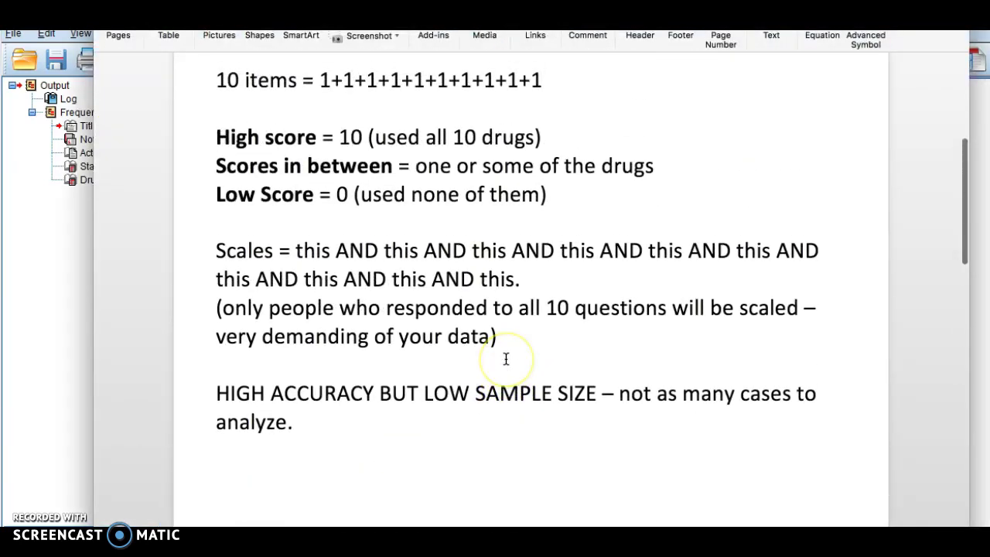
scroll(506, 358, "up", 3)
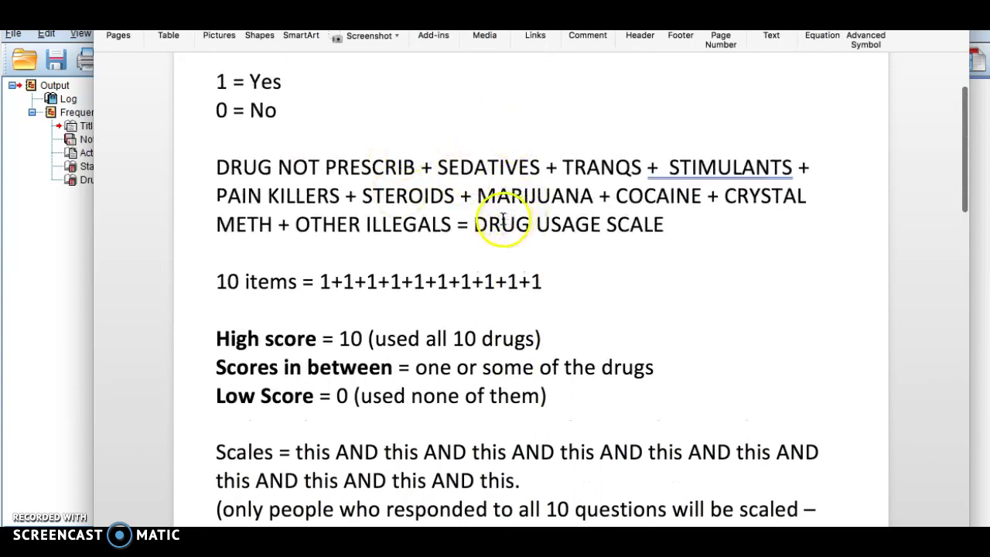
left_click_drag(216, 282, 551, 293)
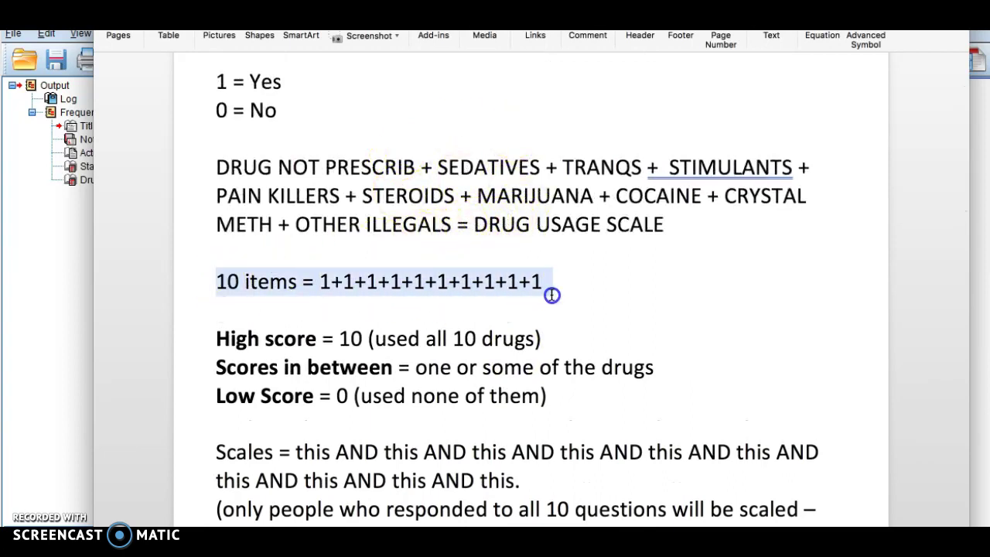
left_click(468, 342)
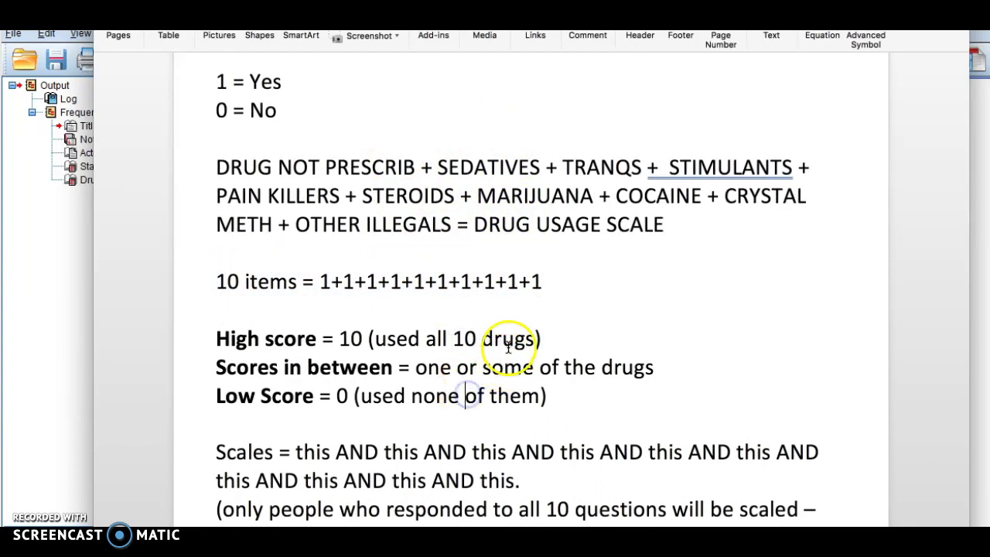
Step: Select the Scales definition text further down the notes
scroll(527, 320, "down", 1)
scroll(527, 320, "down", 1)
left_click_drag(514, 403, 302, 375)
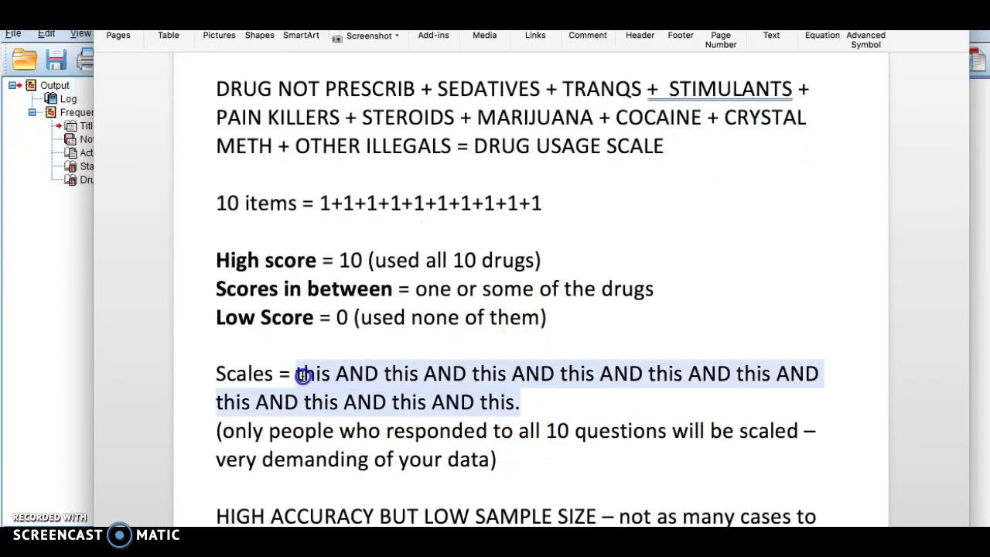
left_click_drag(512, 408, 546, 405)
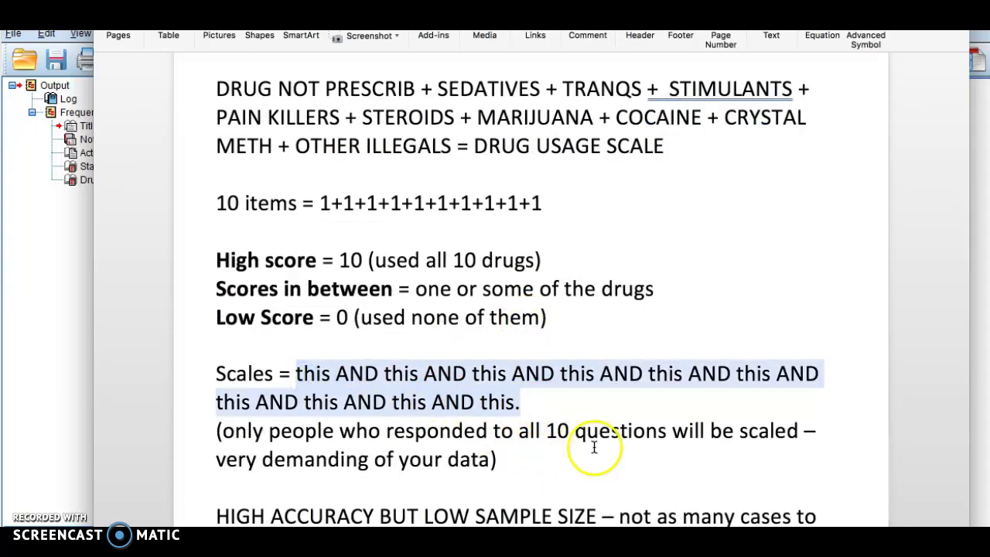
scroll(572, 424, "down", 3)
scroll(573, 426, "down", 20)
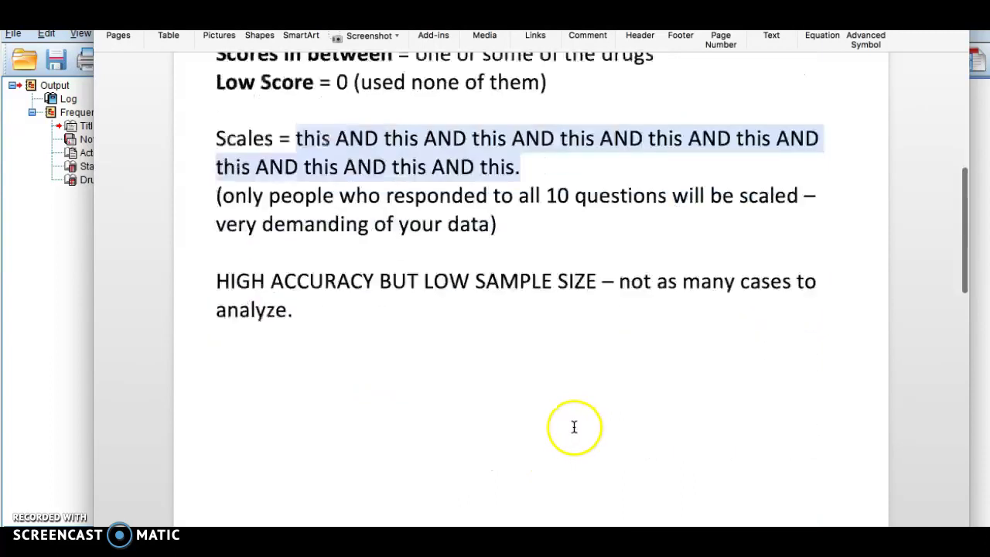
scroll(574, 417, "up", 1)
scroll(574, 417, "up", 1)
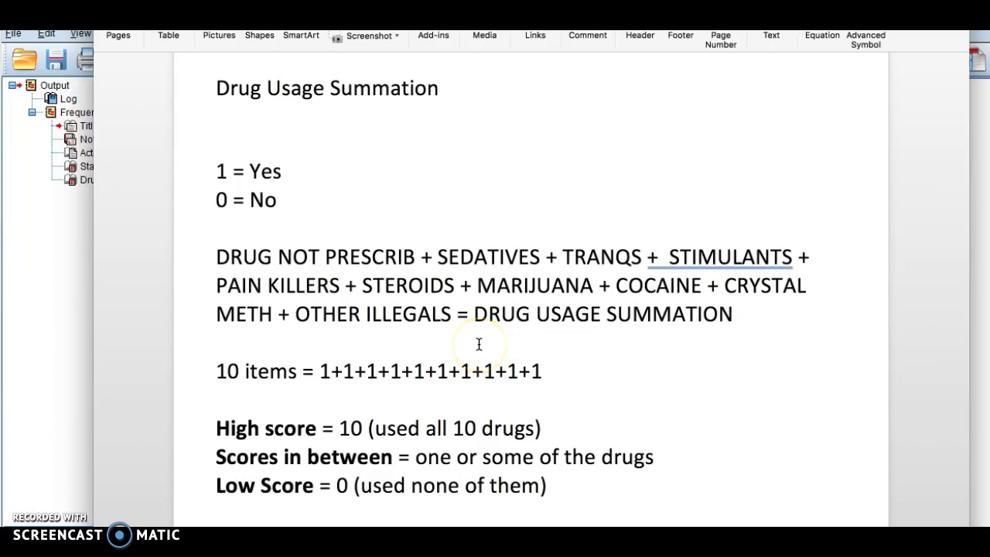
Step: Highlight the High score = 10, Low Score = 0, 'this OR this', ANY people and low-accuracy sentences
scroll(507, 340, "down", 1)
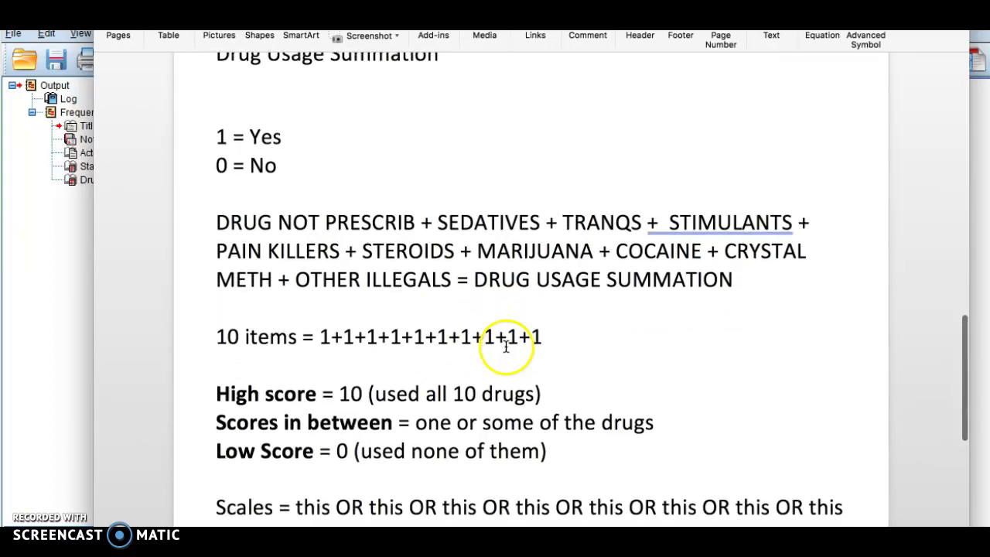
left_click_drag(363, 388, 212, 395)
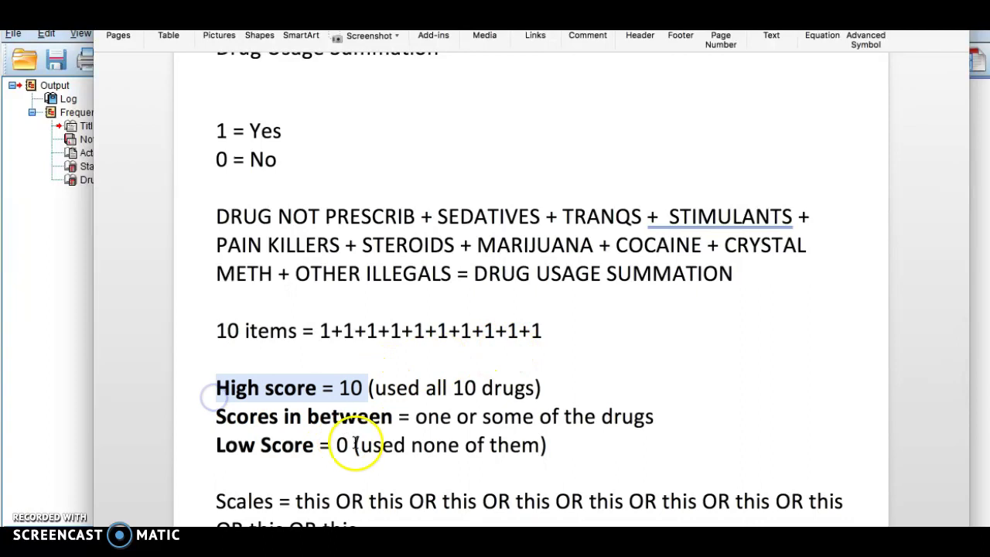
left_click_drag(352, 445, 206, 449)
scroll(381, 400, "down", 4)
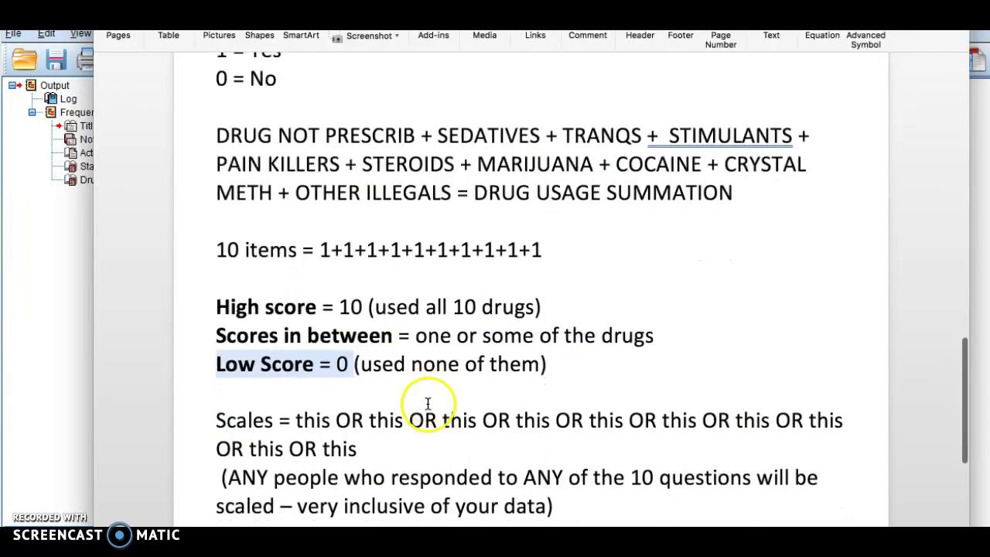
left_click_drag(367, 390, 297, 359)
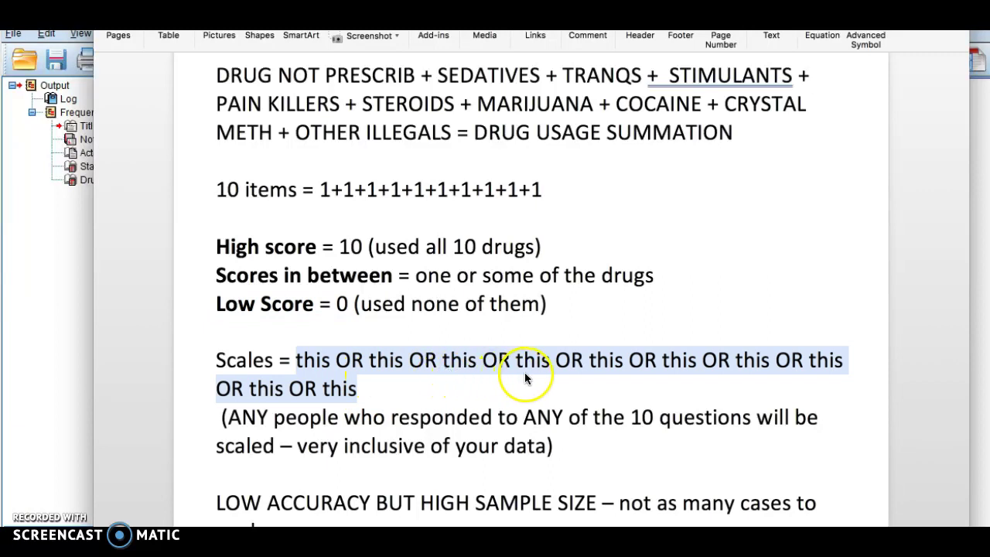
left_click_drag(226, 419, 795, 438)
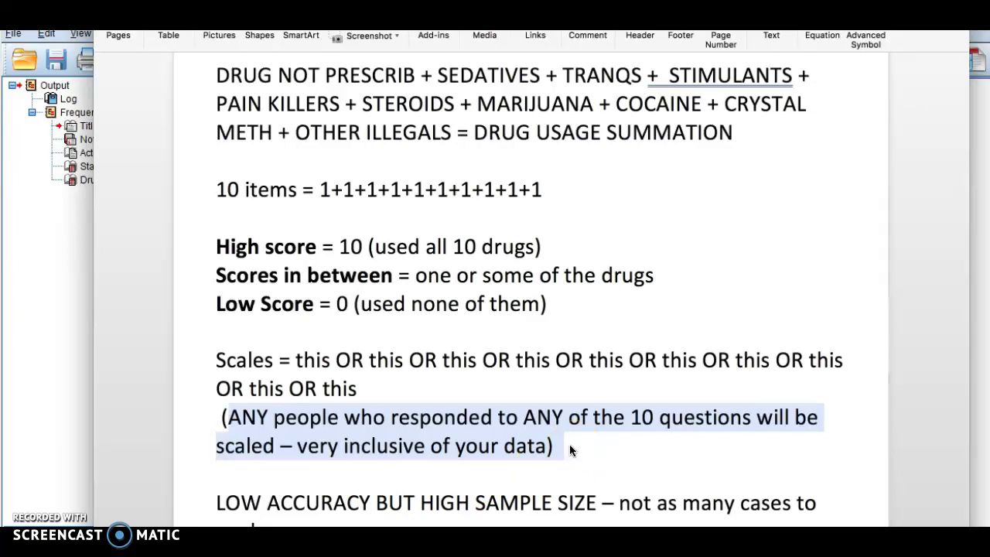
scroll(571, 450, "down", 1)
scroll(569, 450, "down", 1)
scroll(579, 444, "up", 2)
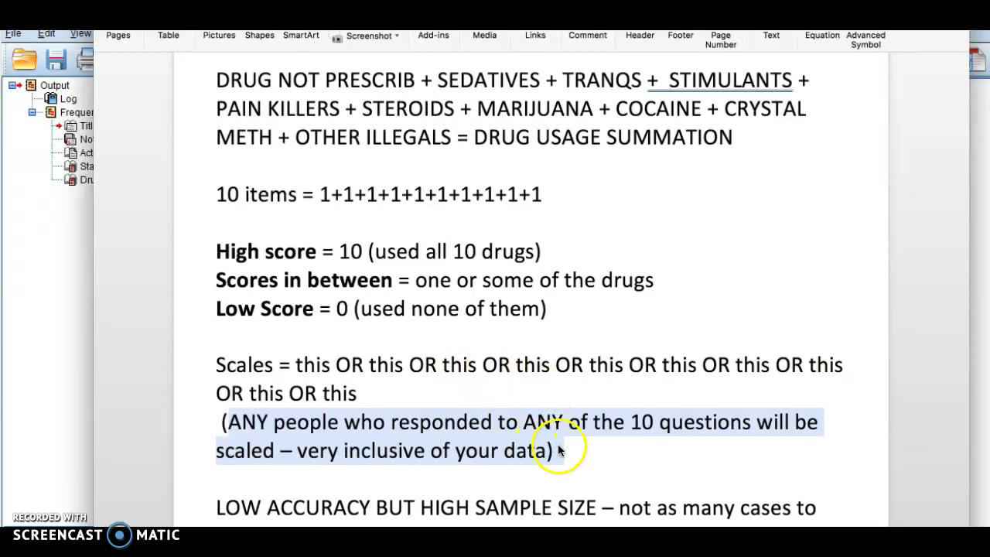
scroll(569, 439, "down", 3)
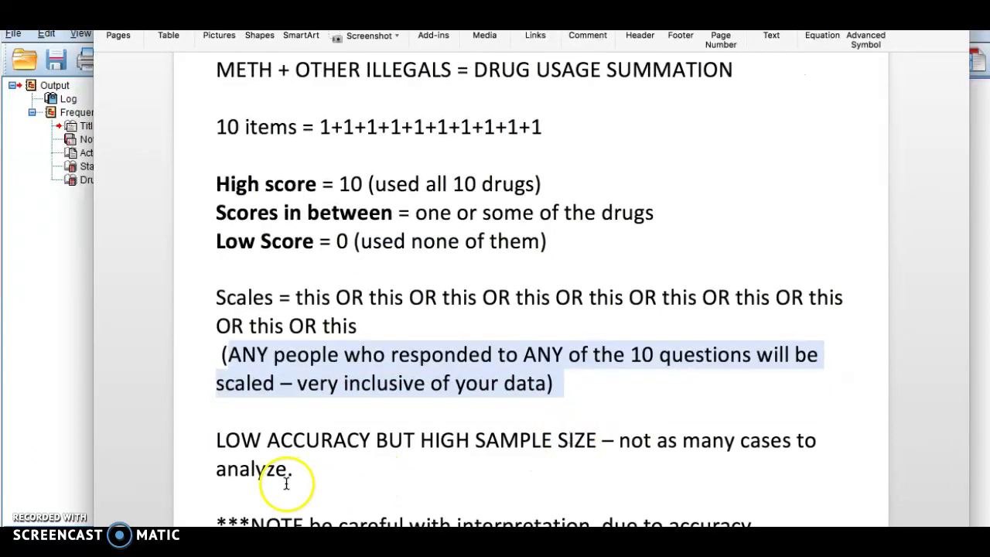
left_click_drag(302, 468, 208, 443)
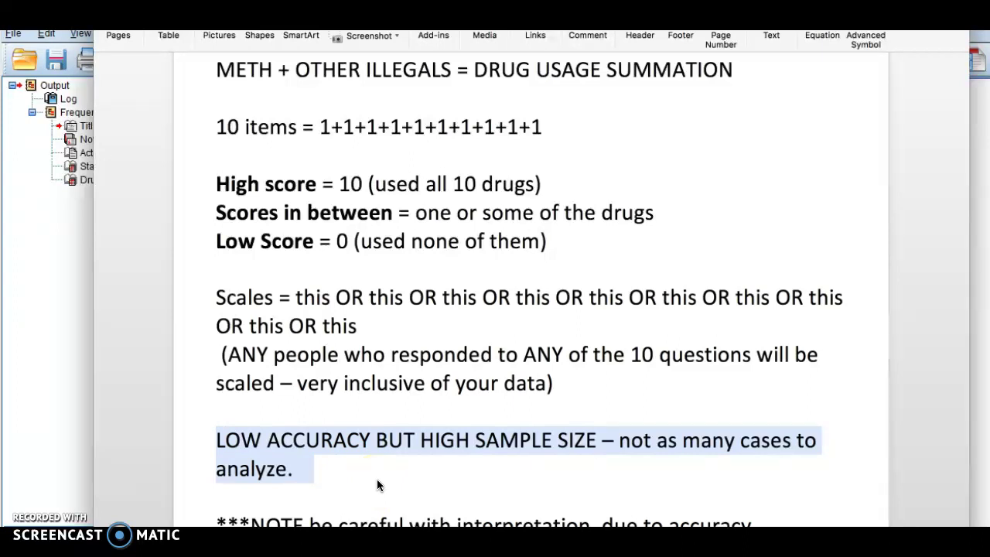
Step: Replace 'not as' with 'more' before 'cases', then re-highlight LOW ACCURACY and the score lines
left_click(509, 464)
left_click_drag(680, 441, 632, 442)
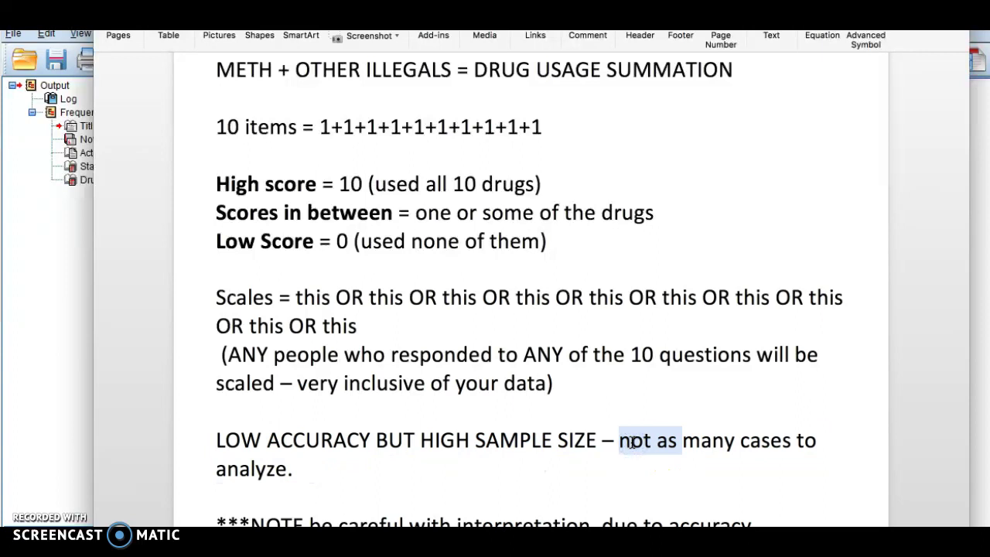
key("BackSpace")
left_click(671, 442)
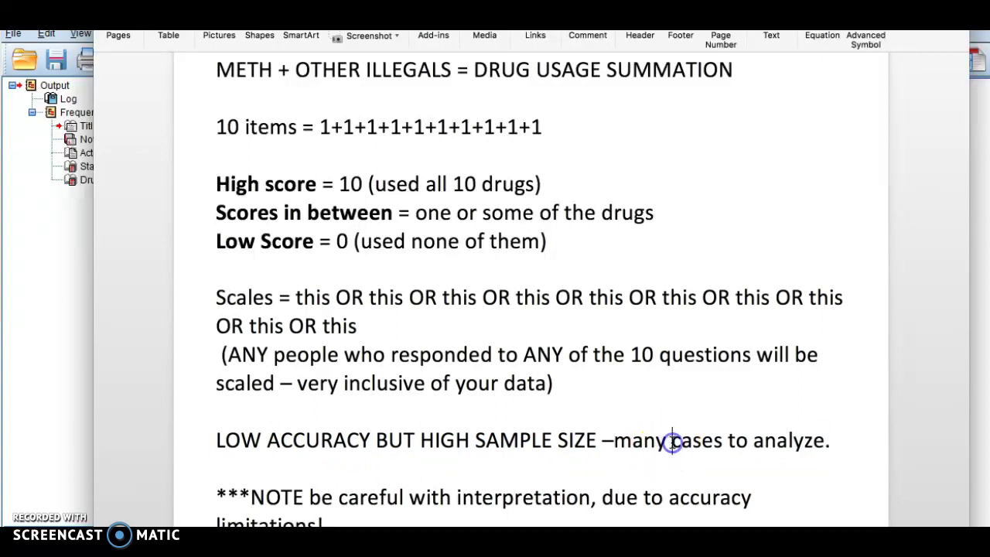
type("more")
left_click(491, 441)
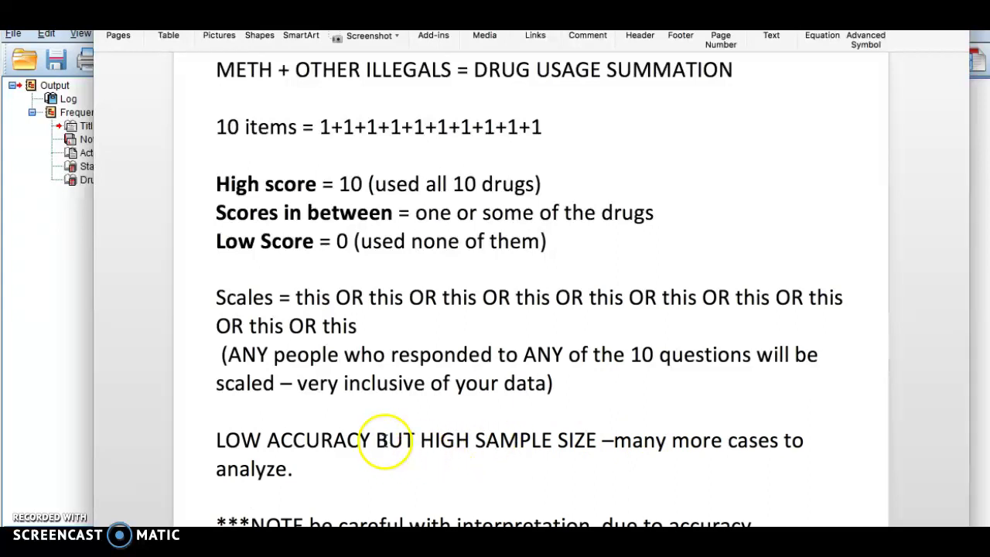
left_click_drag(372, 440, 162, 438)
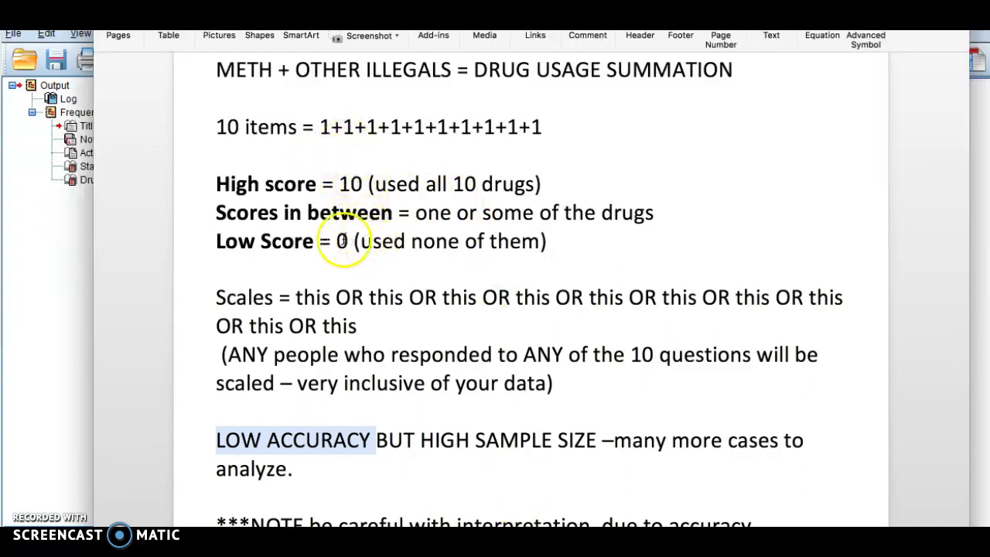
left_click_drag(341, 242, 242, 186)
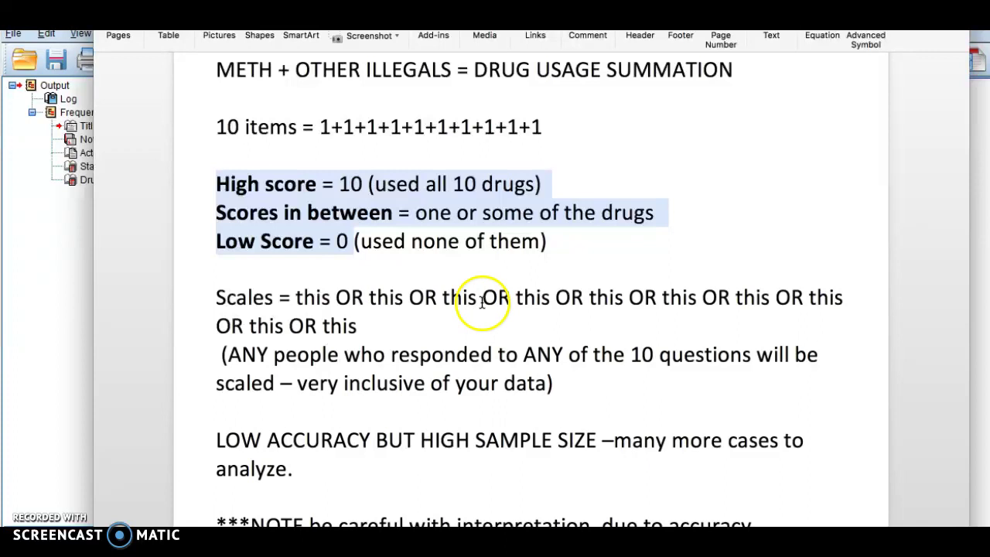
scroll(481, 309, "down", 1)
scroll(376, 481, "down", 3)
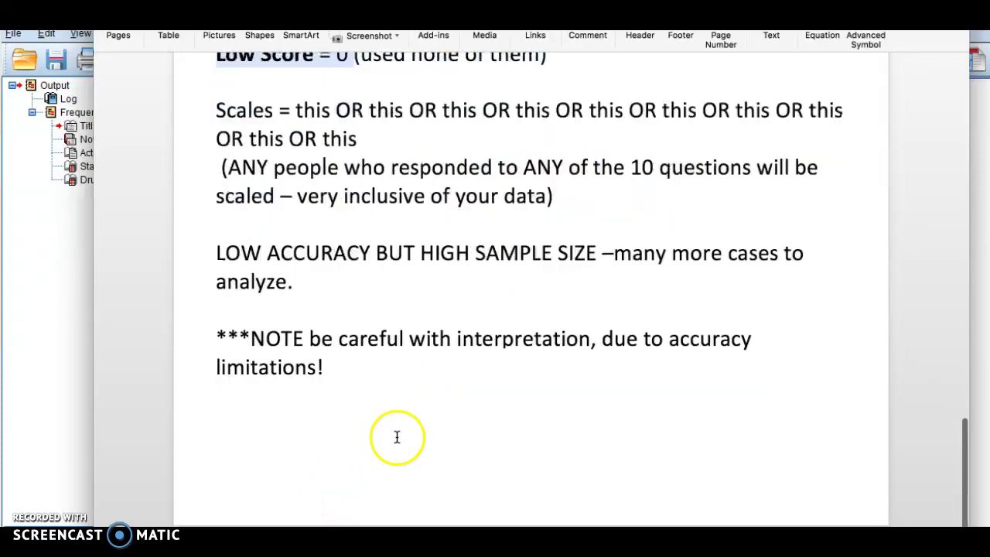
left_click_drag(363, 365, 219, 350)
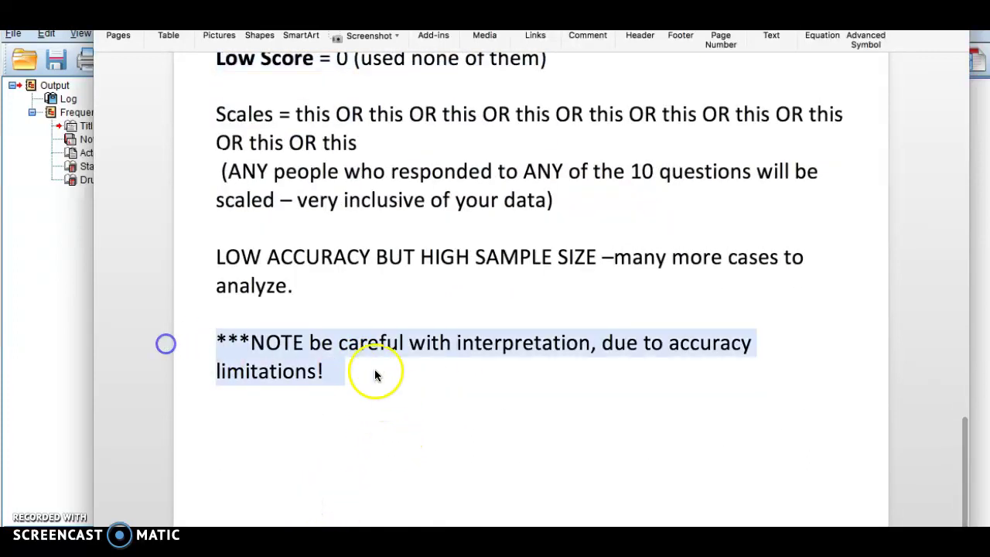
left_click(459, 369)
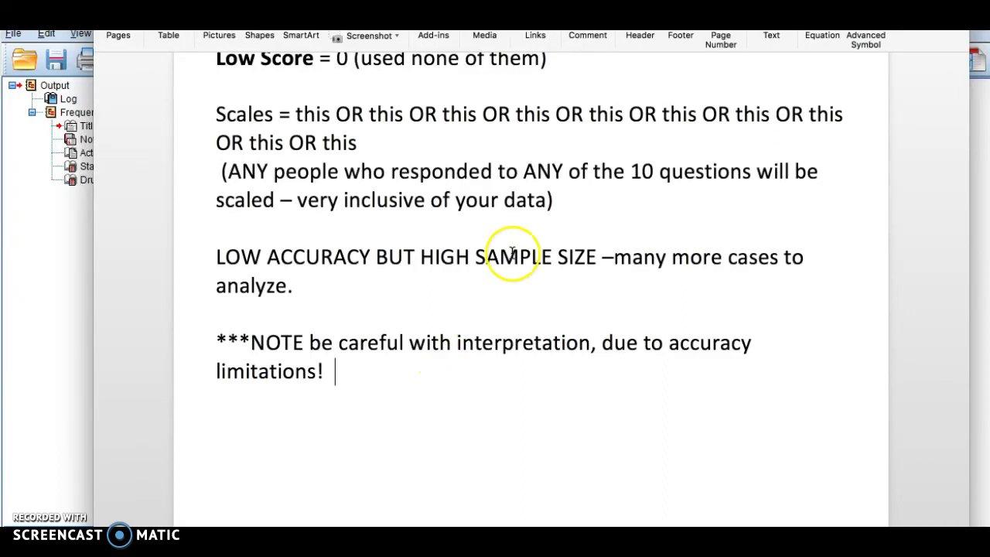
scroll(477, 272, "up", 2)
scroll(478, 275, "up", 6)
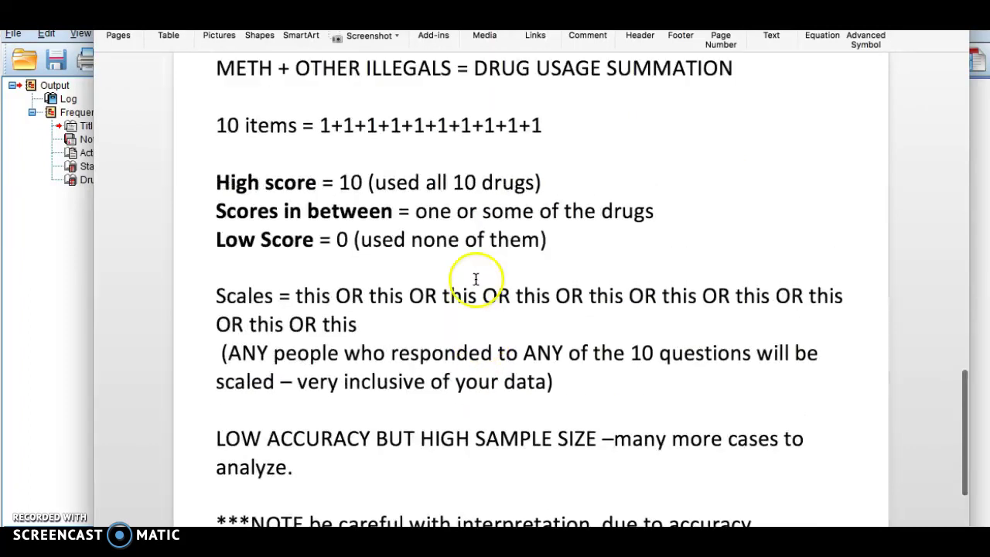
Step: From the Data Editor, open Compute Variable showing DRUG_USAGE_SCALE = H4TO63 + H4TO64A … + H4TO65E
key("alt+Tab")
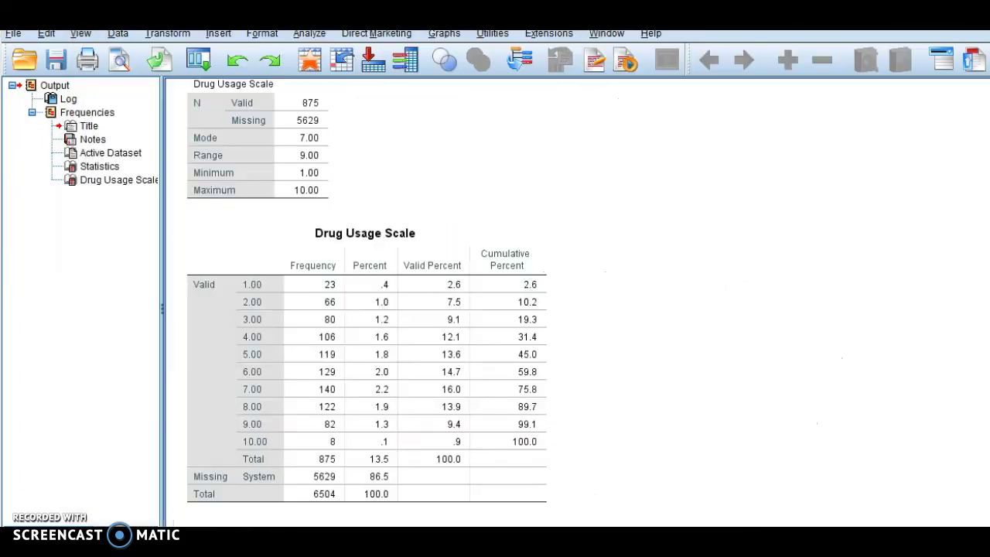
key("alt+Tab")
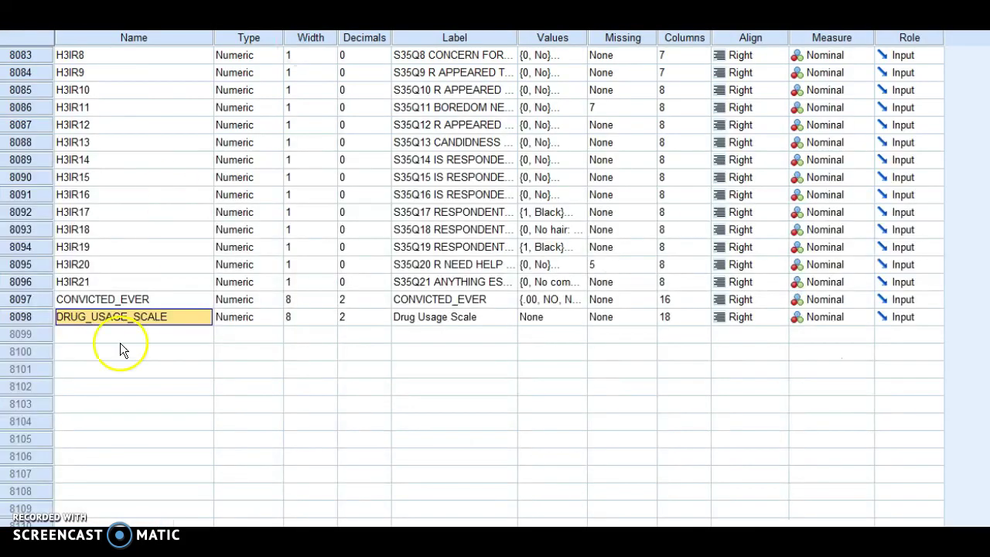
key("alt+t")
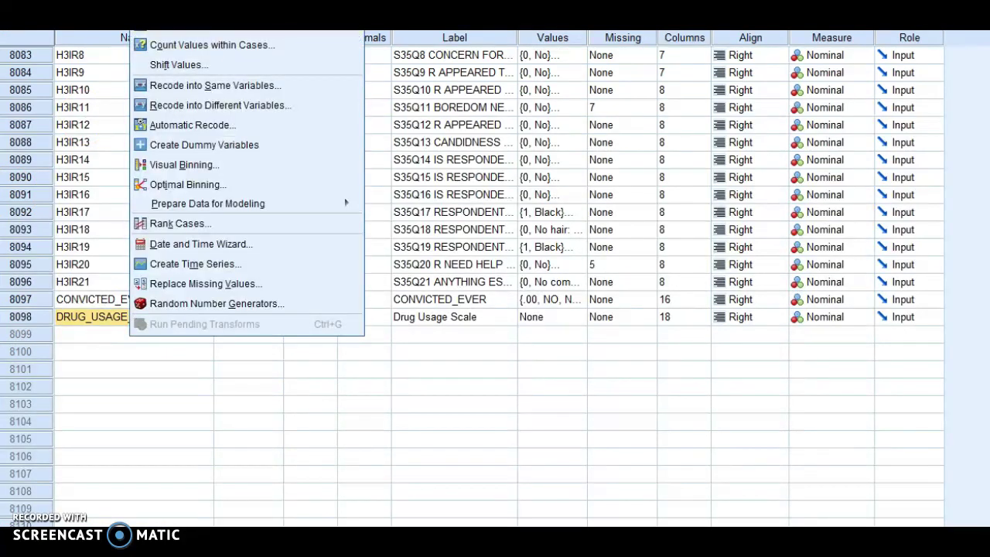
key("Right")
key("Escape")
key("Escape")
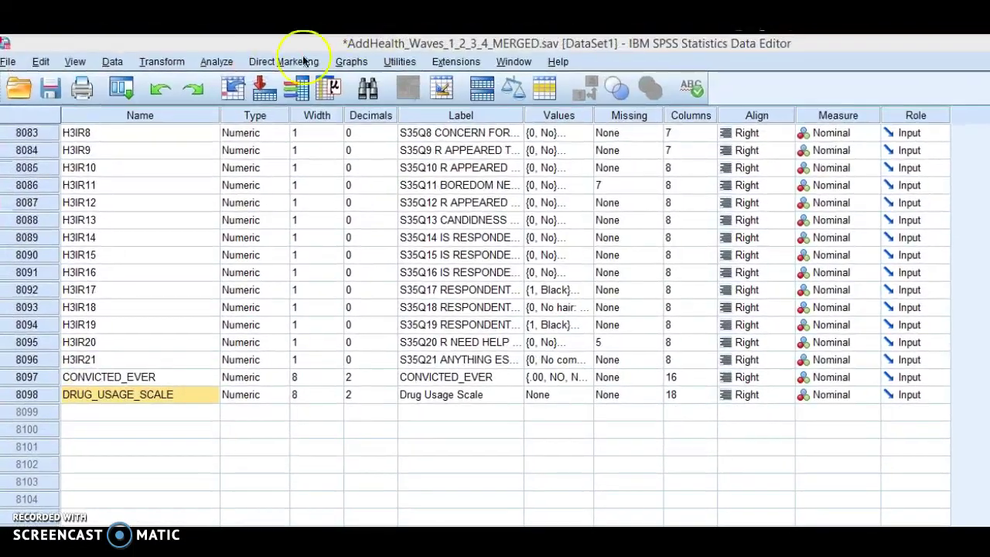
left_click(156, 65)
left_click(167, 83)
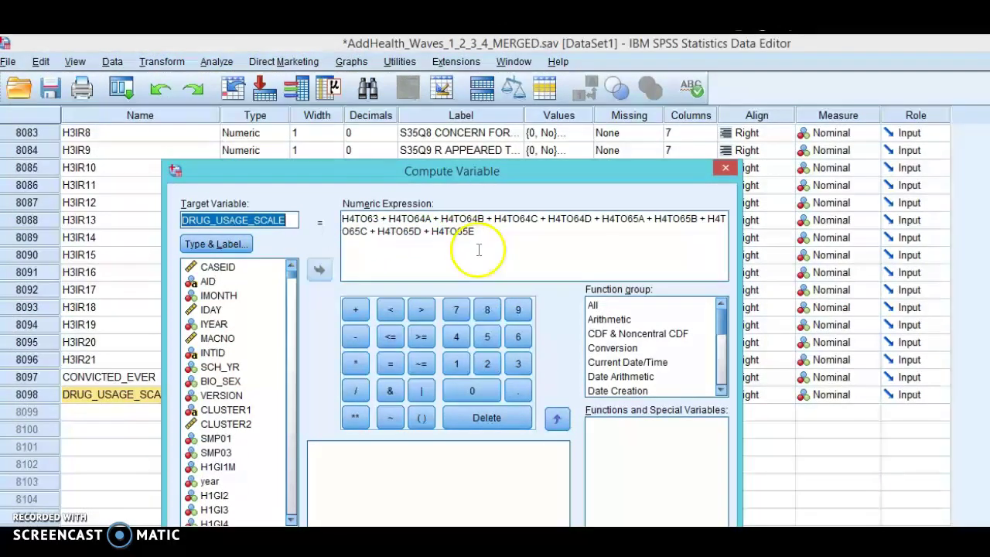
Step: Clear the old ten-item expression and change the target name from DRUG_USAGE_SCALE to DRUG_USAGE_SUMMATION
triple_click(353, 225)
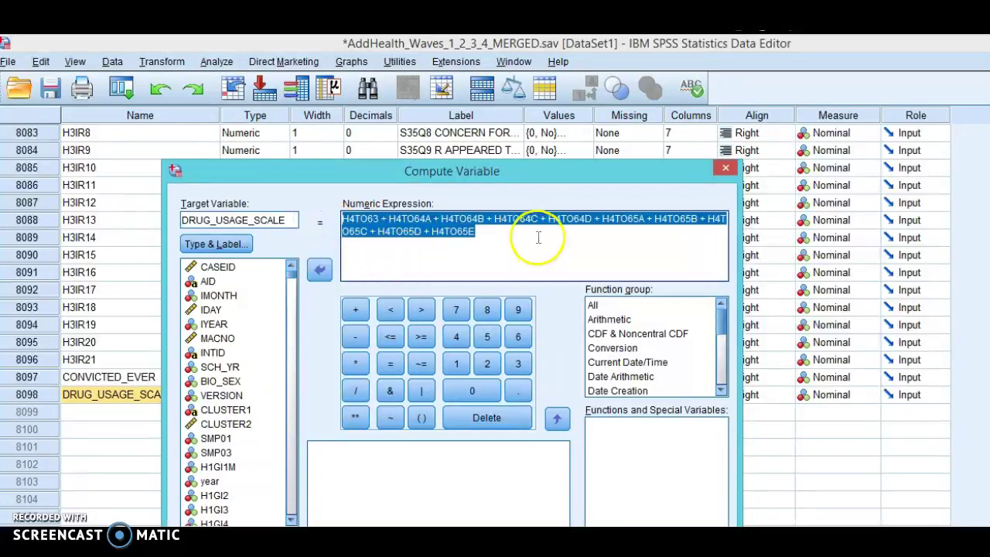
left_click(503, 235)
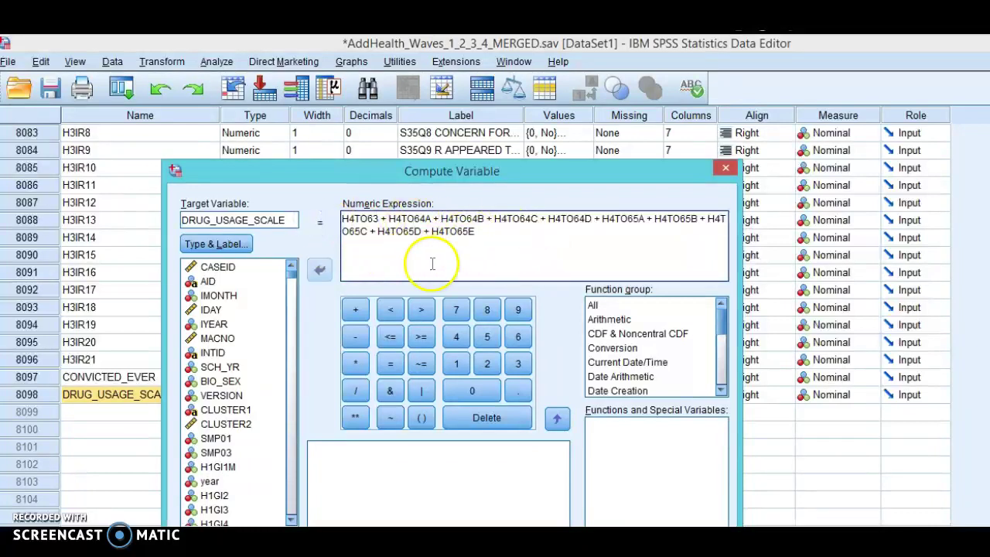
key("ctrl+a")
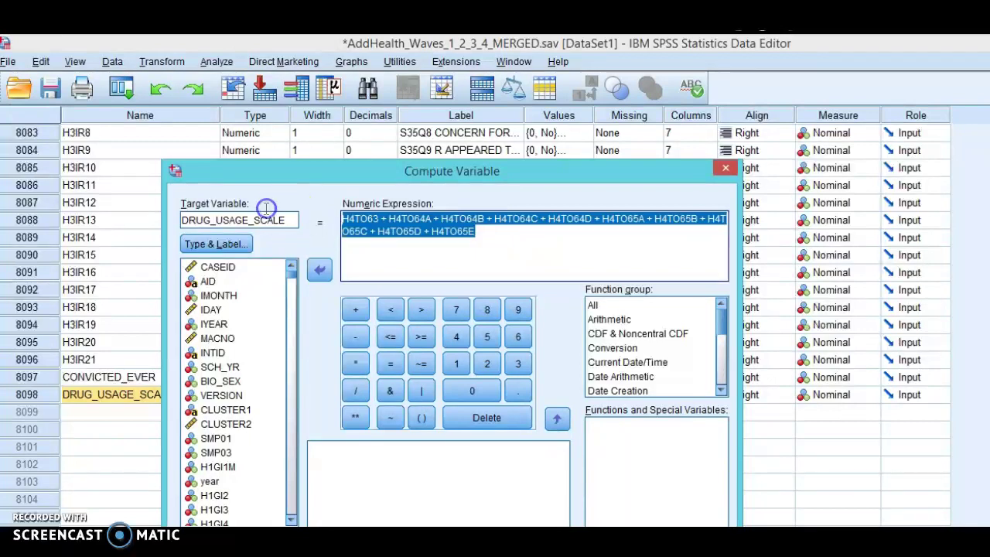
key("Delete")
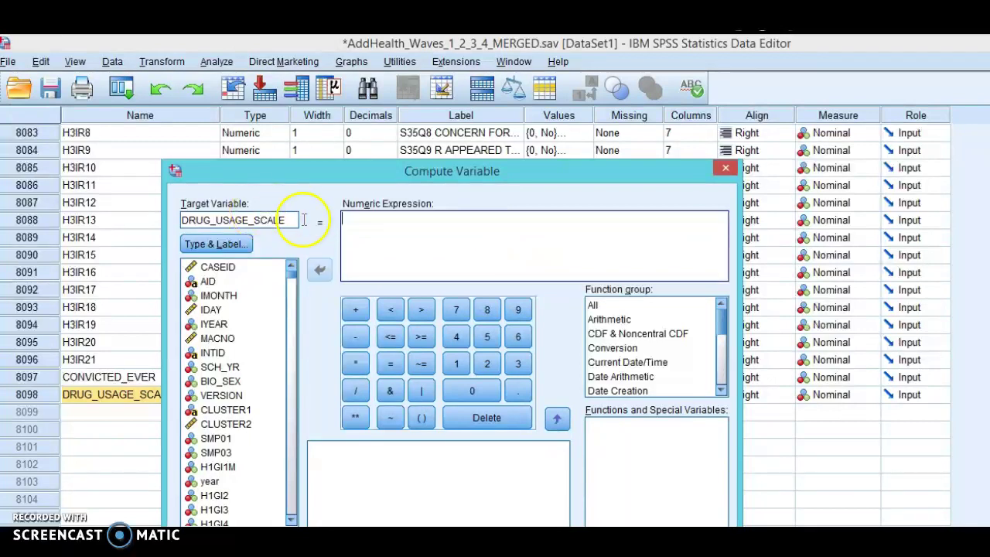
left_click(293, 220)
key("BackSpace")
key("BackSpace")
key("BackSpace")
key("BackSpace")
key("BackSpace")
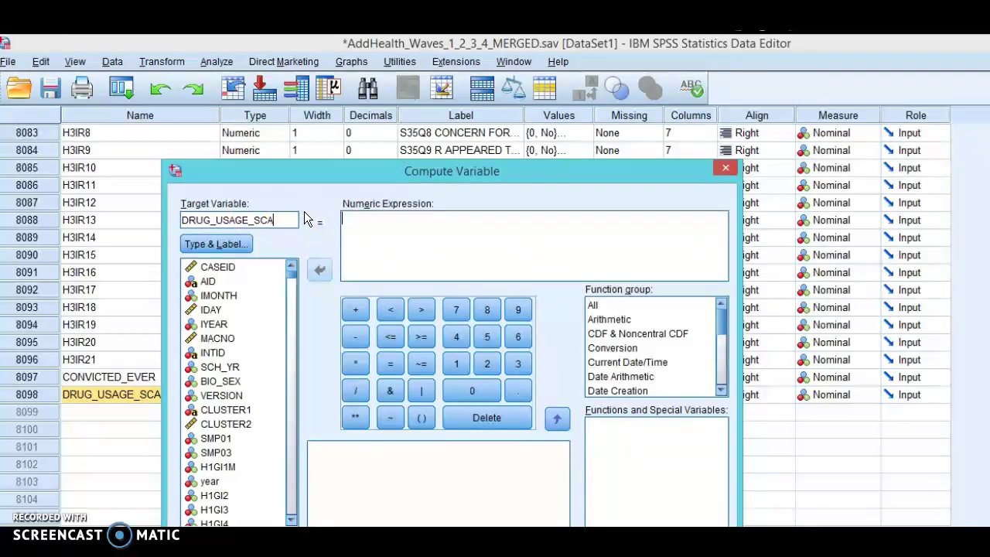
type("SUMM")
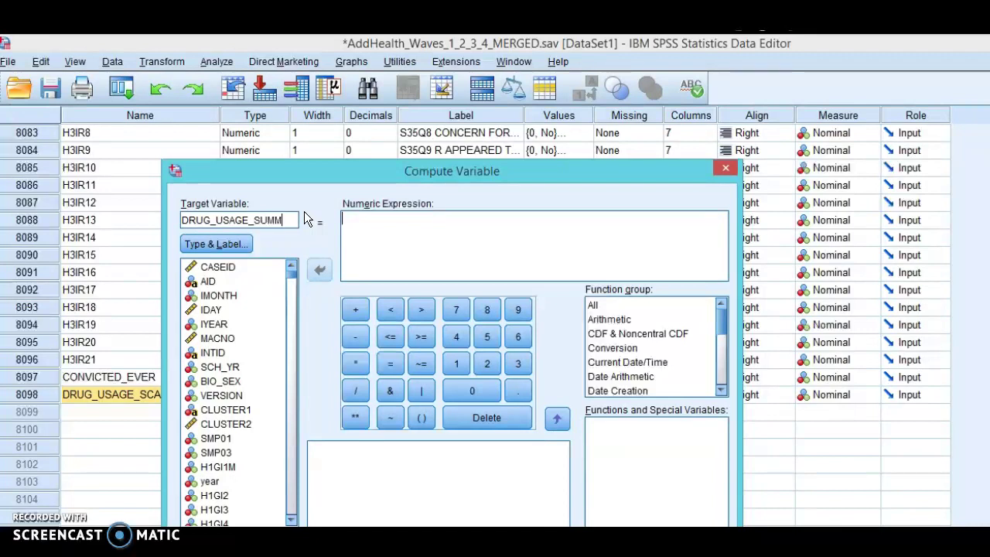
type("ATION")
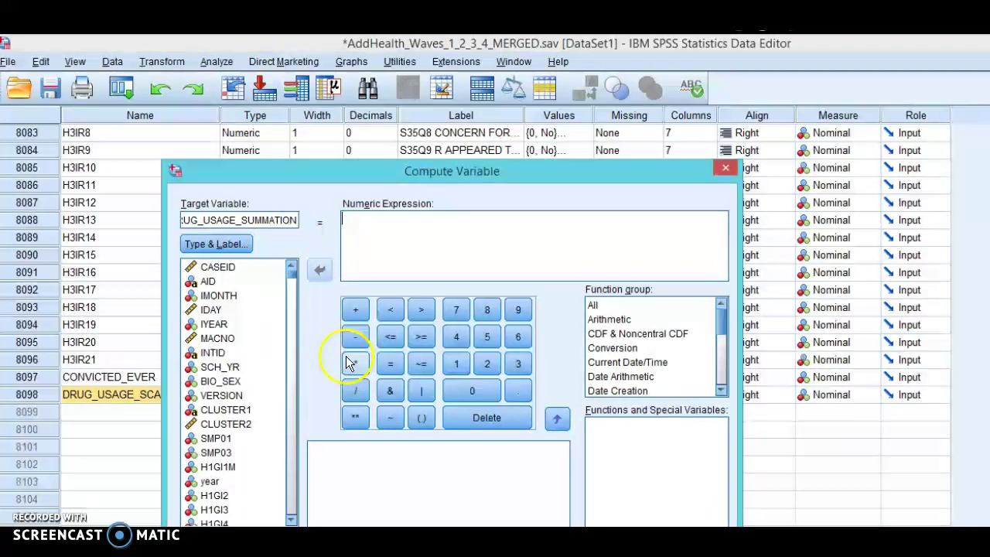
Step: Insert SUM(?,?) from the Statistical function group into the numeric expression
left_click(220, 425)
left_click(452, 250)
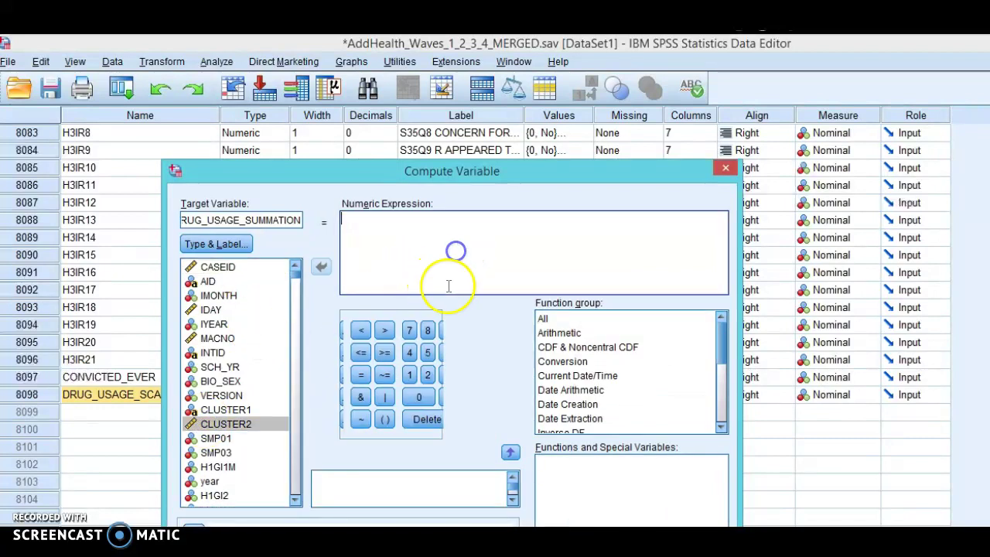
left_click(589, 332)
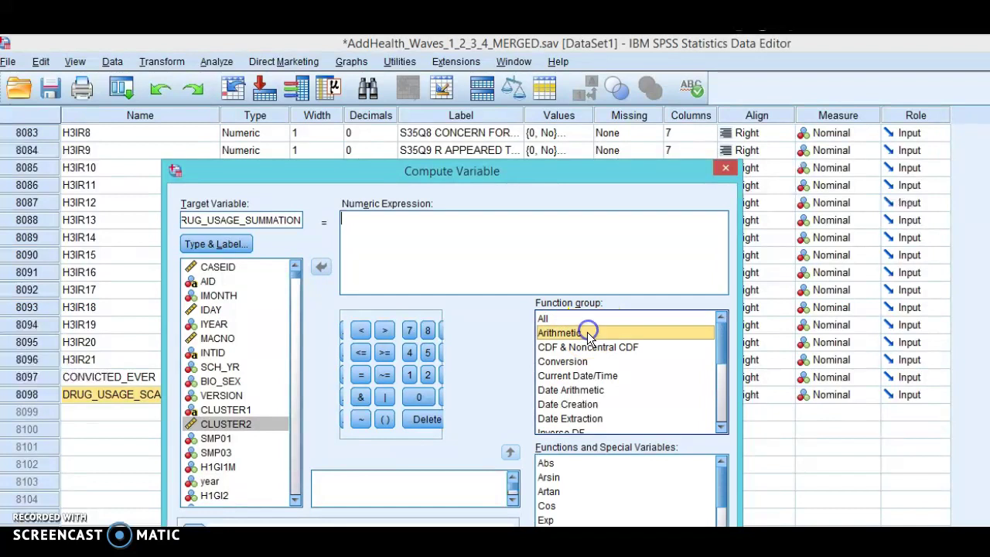
left_click(594, 362)
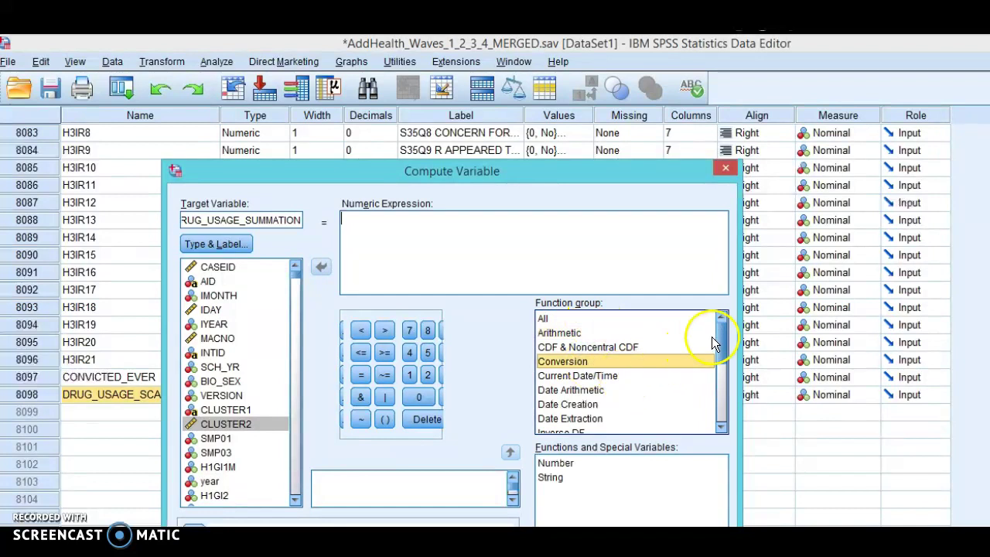
left_click_drag(719, 335, 706, 402)
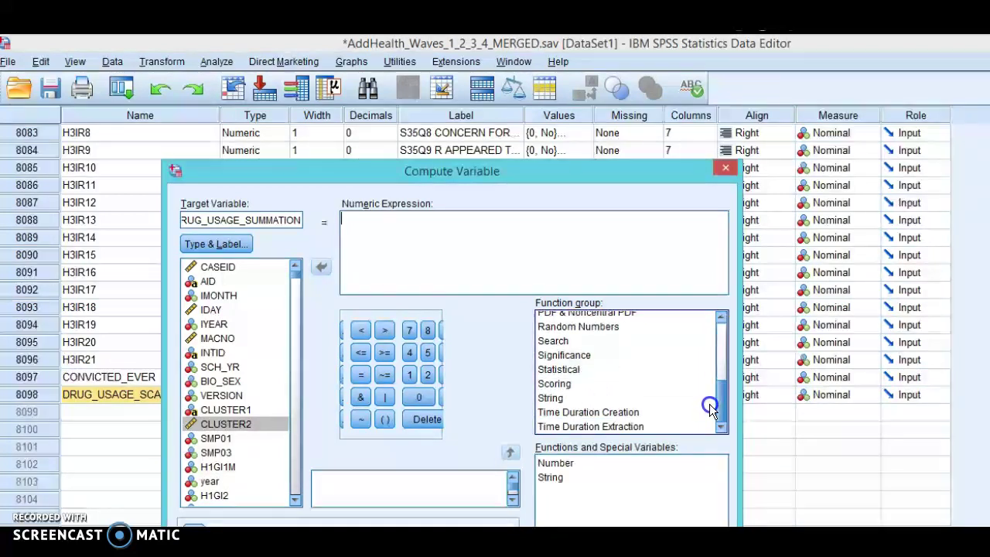
left_click(561, 370)
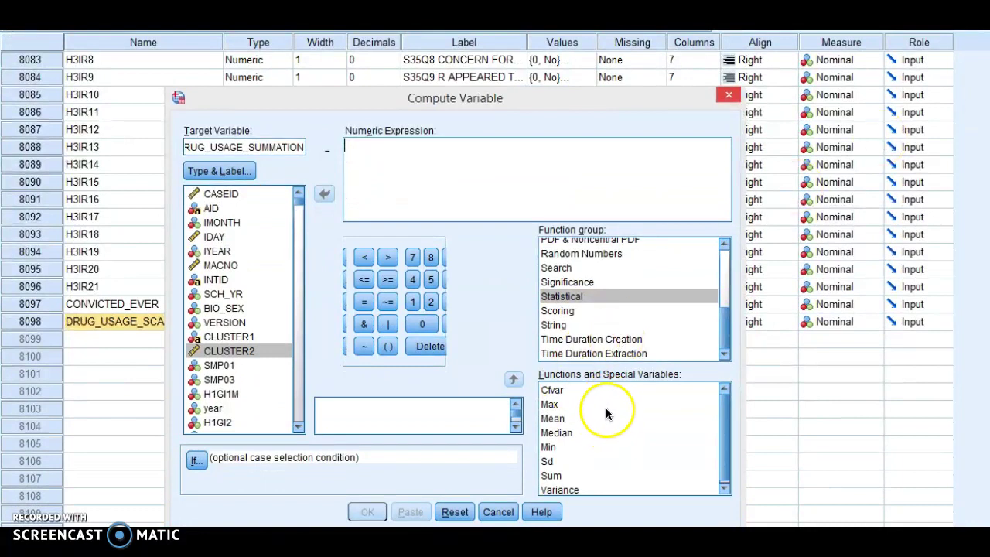
left_click(552, 476)
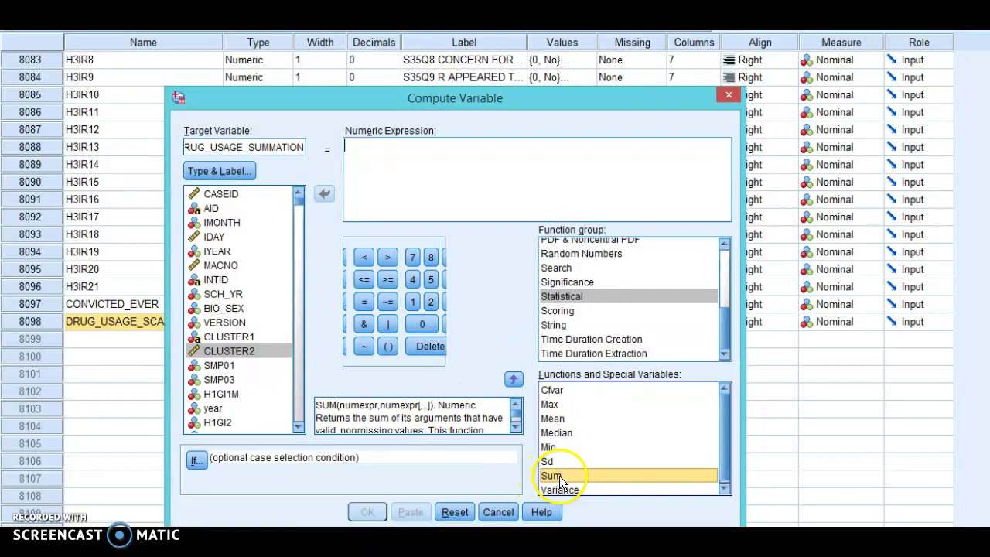
left_click(515, 378)
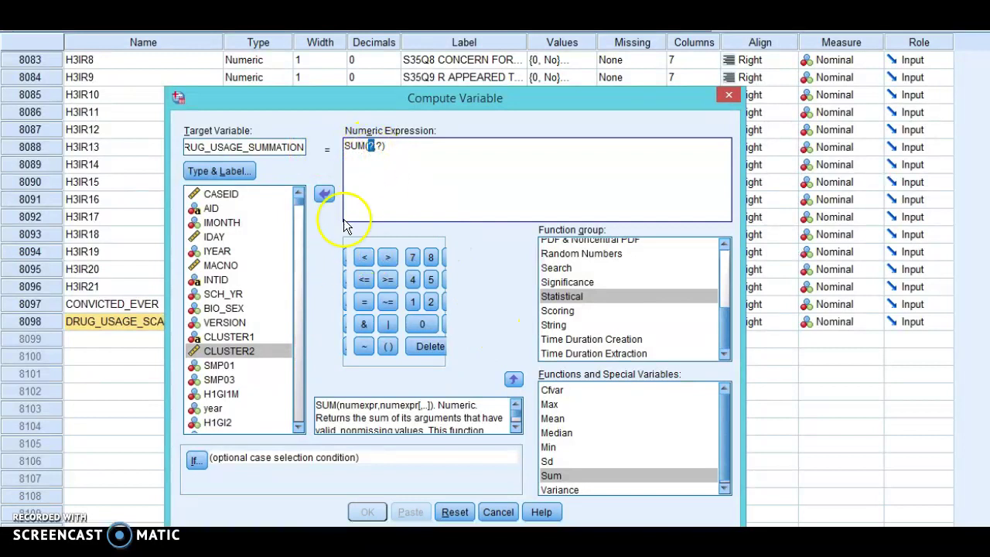
Step: Replace the first SUM placeholder with H4TO63, located by name in the variable list
left_click(372, 147)
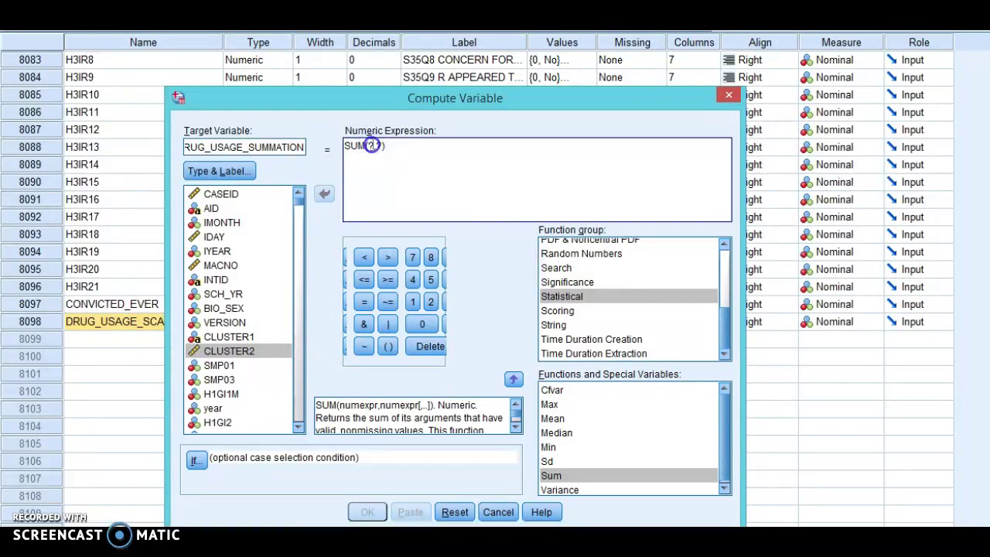
double_click(368, 145)
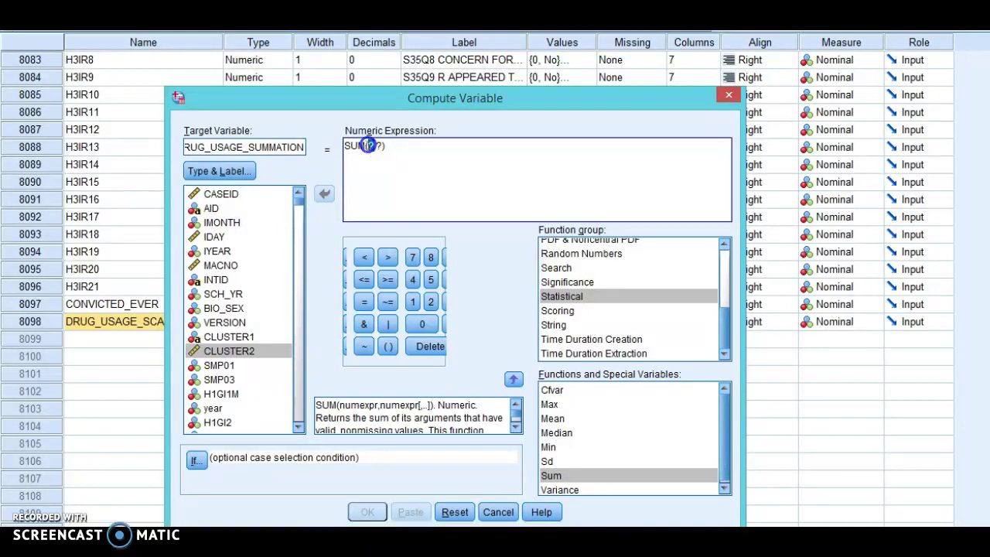
left_click(207, 265)
right_click(207, 265)
left_click(235, 251)
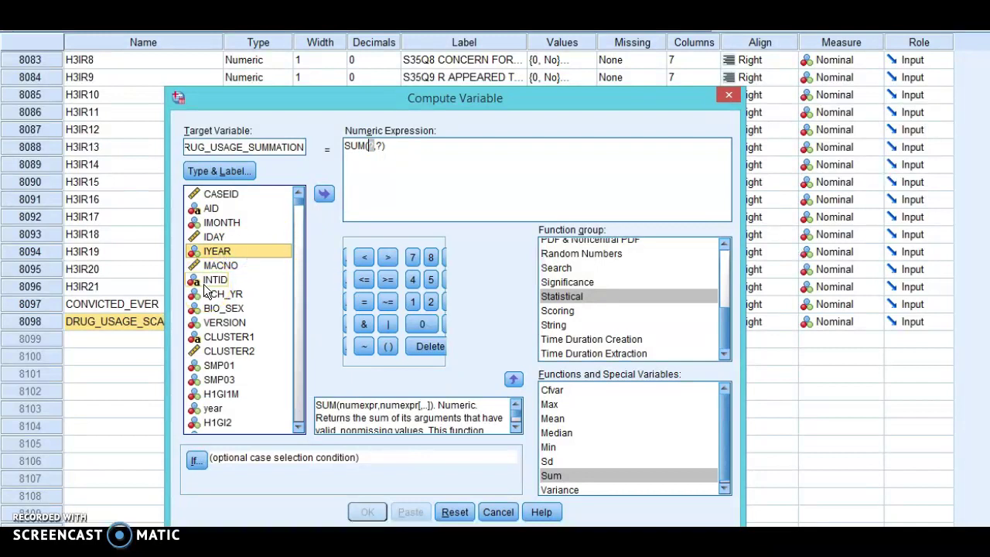
type("h4t")
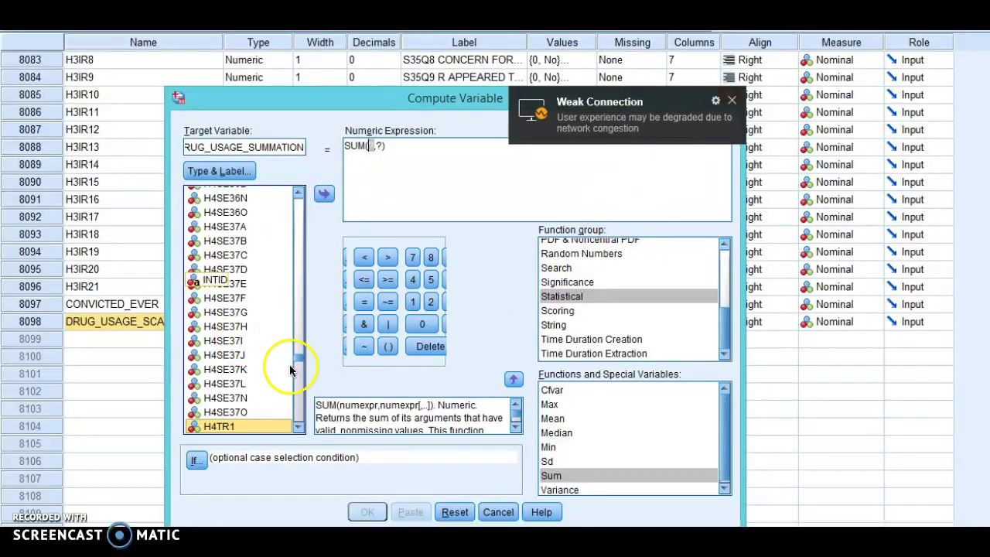
left_click_drag(299, 354, 254, 338)
scroll(272, 342, "up", 5)
scroll(269, 344, "up", 8)
scroll(259, 345, "up", 5)
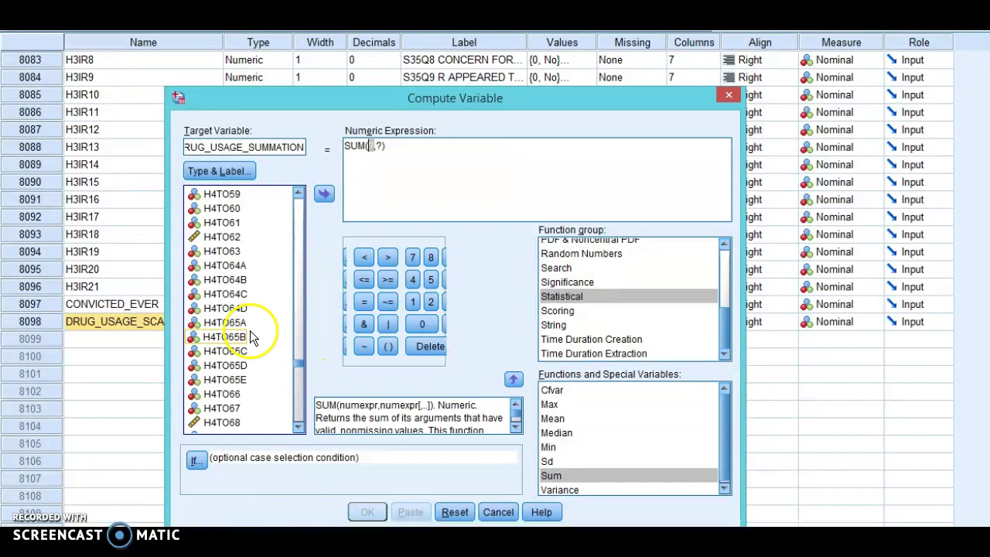
left_click(232, 253)
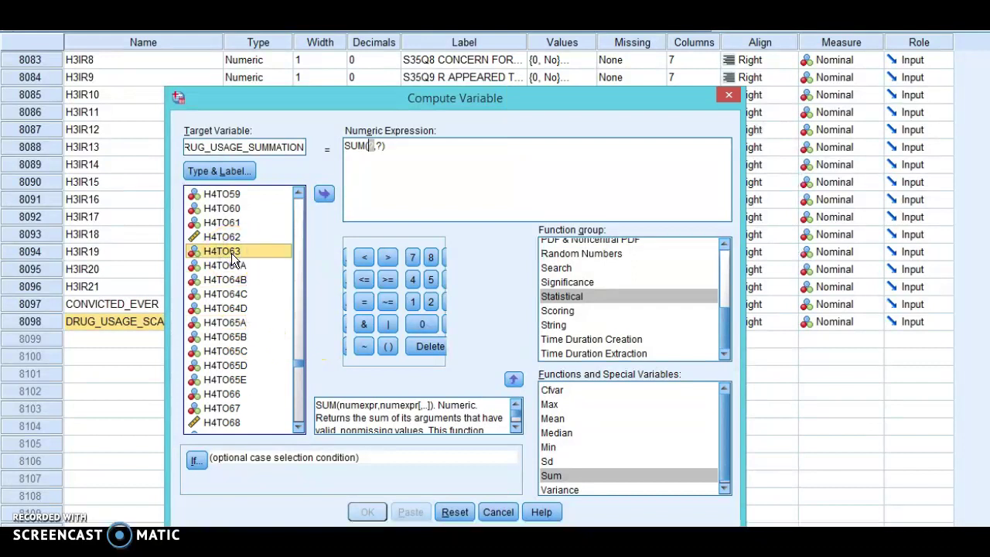
left_click(321, 195)
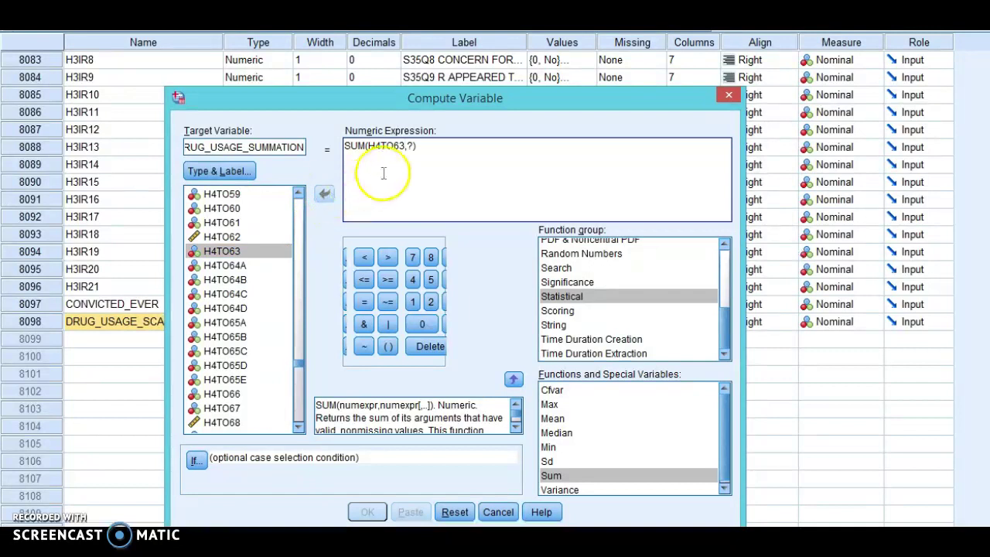
Step: Add H4TO64A, H4TO64B, H4TO64C and H4TO64D to the SUM, comma-separated
left_click(411, 145)
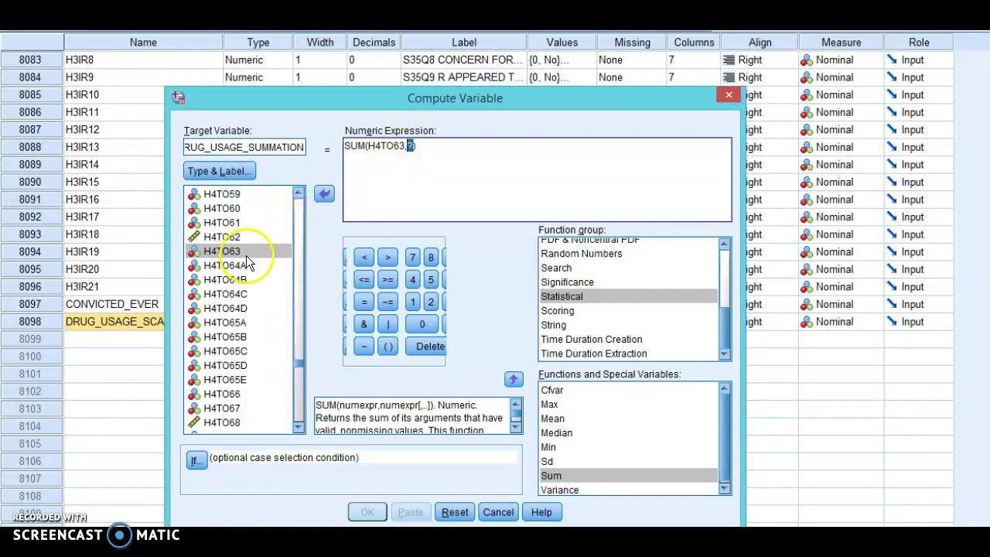
left_click(225, 266)
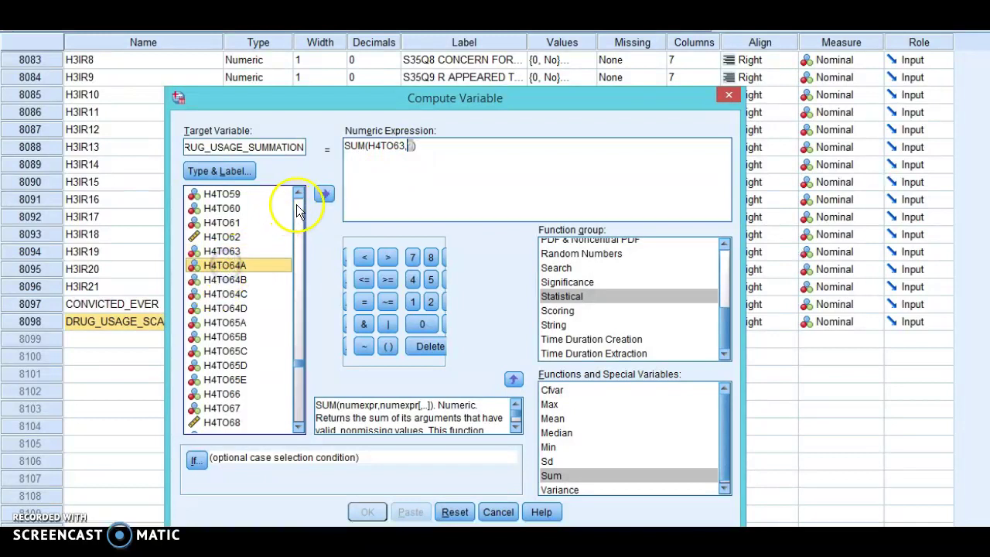
left_click(326, 194)
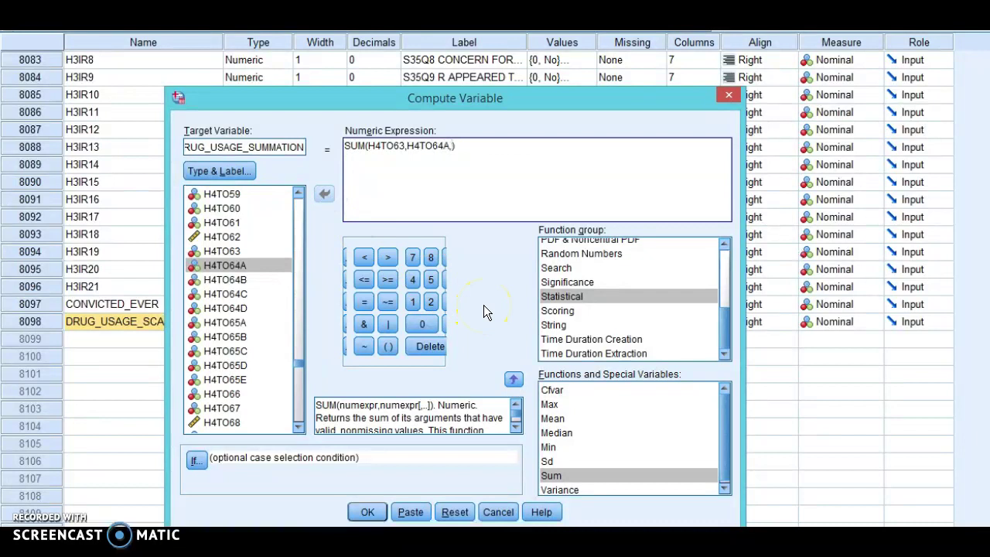
left_click(218, 279)
left_click(325, 195)
type(",")
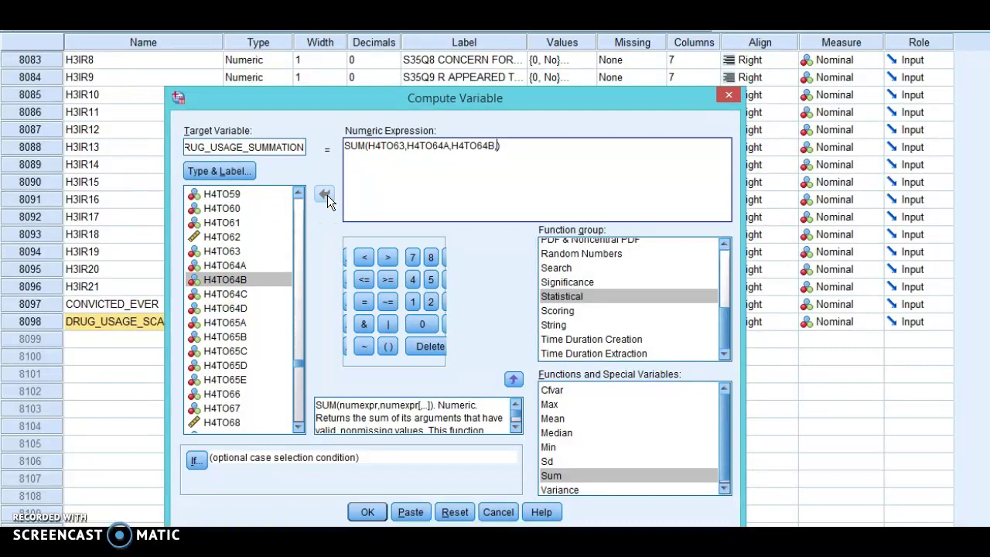
left_click(240, 294)
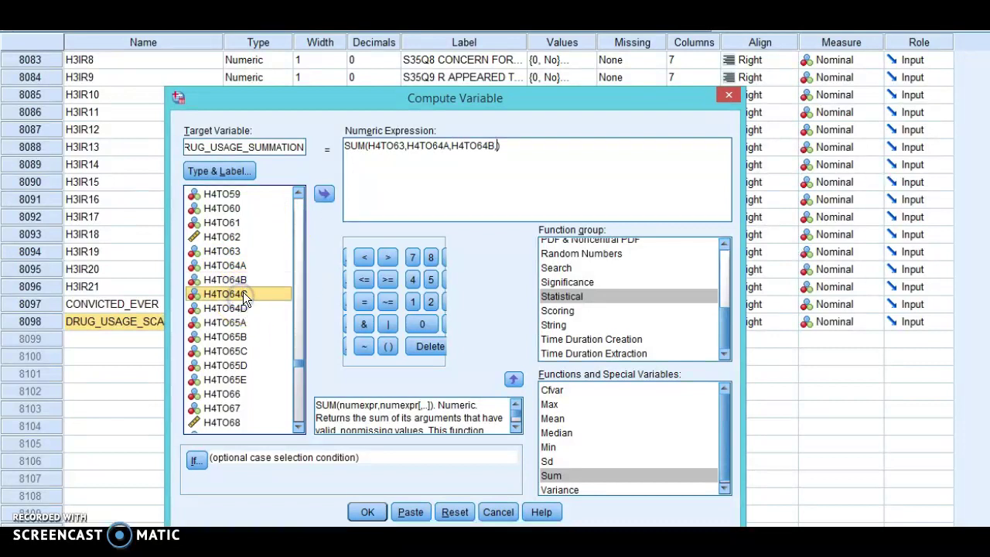
left_click(324, 194)
type(",")
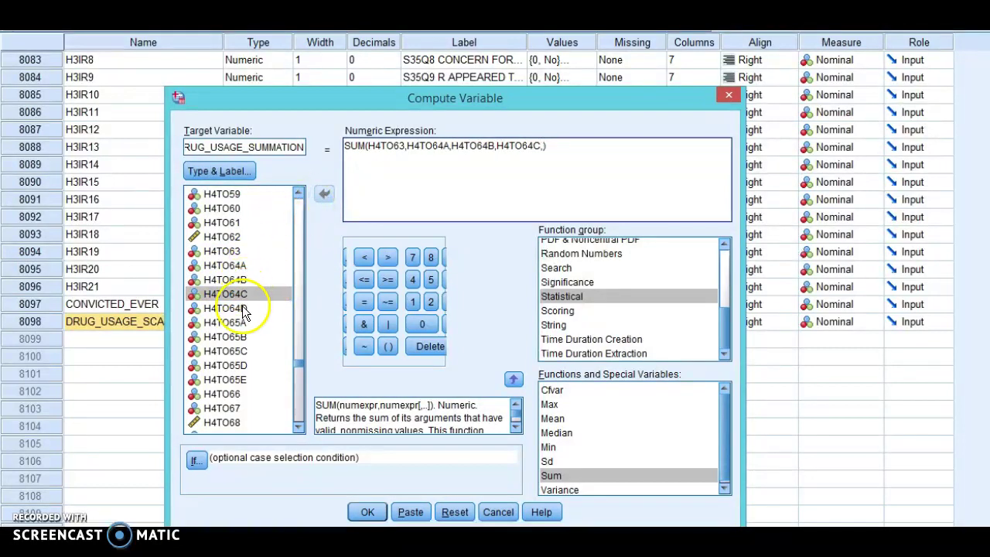
left_click(232, 308)
left_click(324, 195)
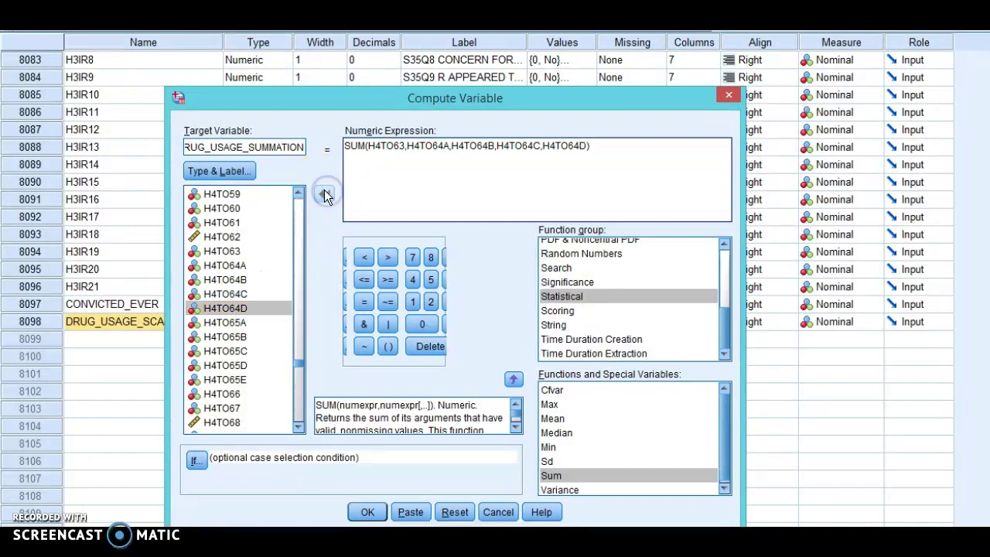
type(",")
Step: Add H4TO65A through H4TO65E to the SUM and run the computation
left_click(246, 320)
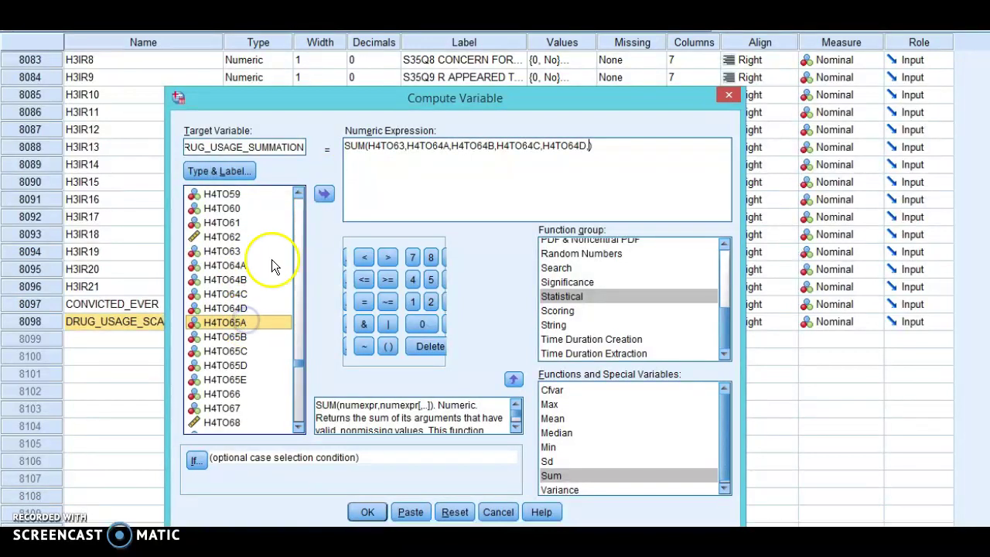
left_click(327, 194)
type(",")
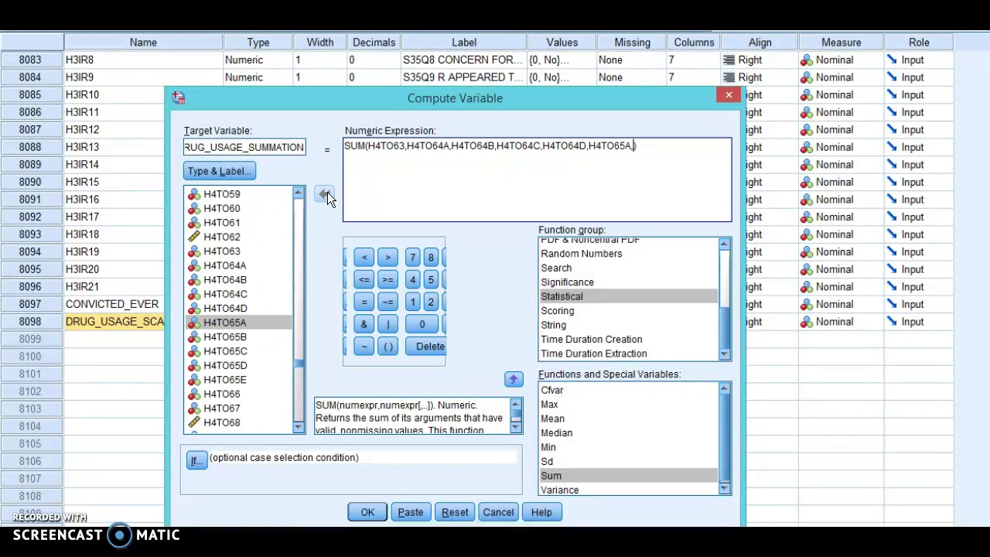
left_click(248, 335)
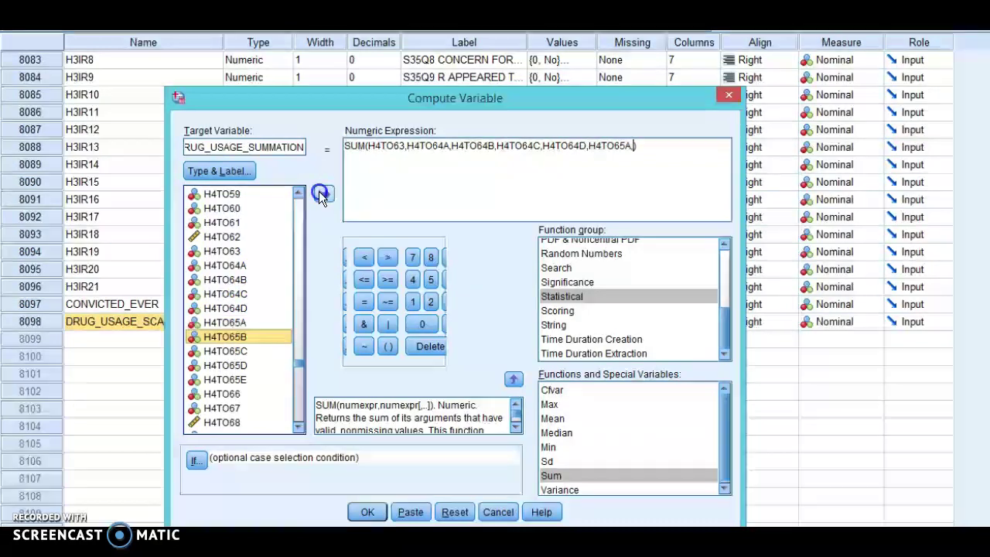
left_click(319, 192)
left_click(246, 351)
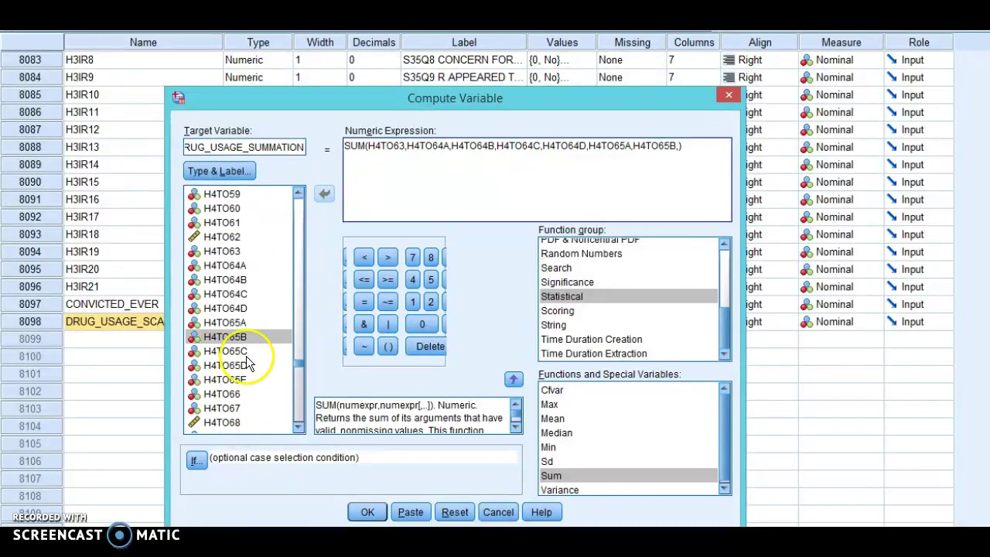
left_click(323, 194)
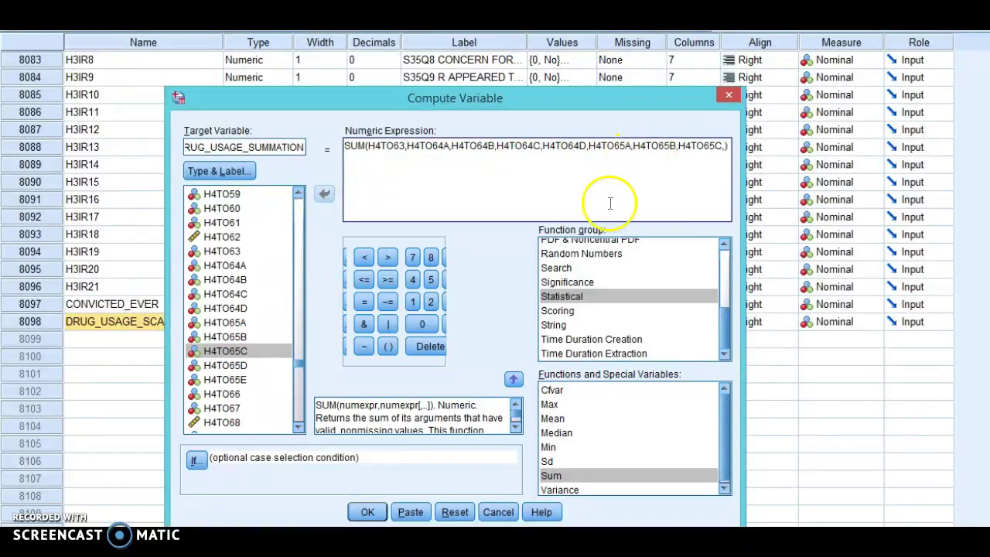
left_click(243, 364)
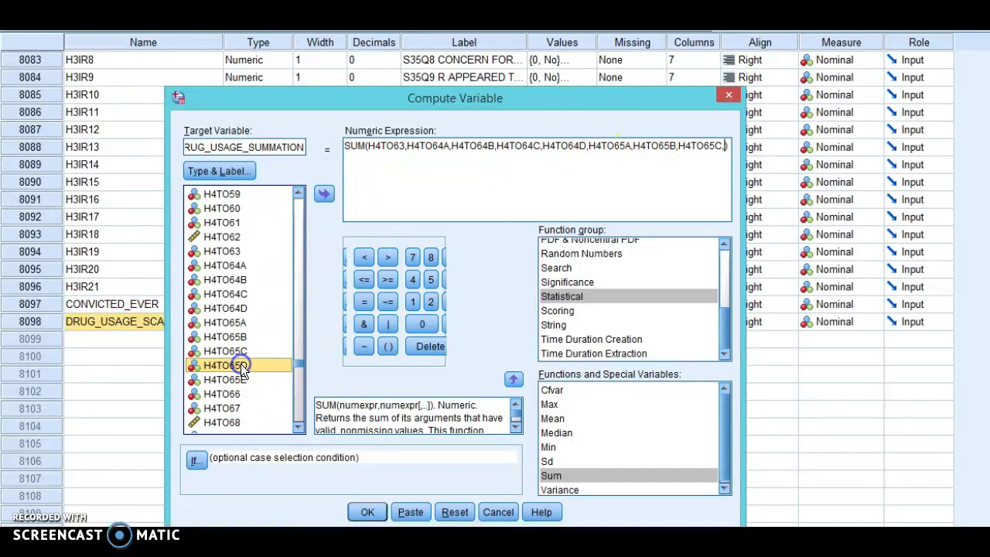
left_click(323, 194)
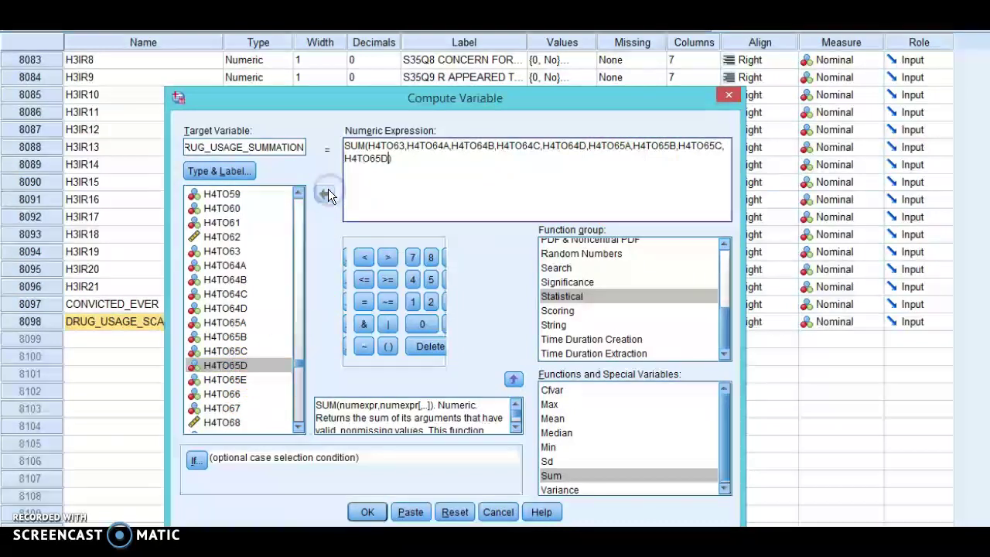
type(",")
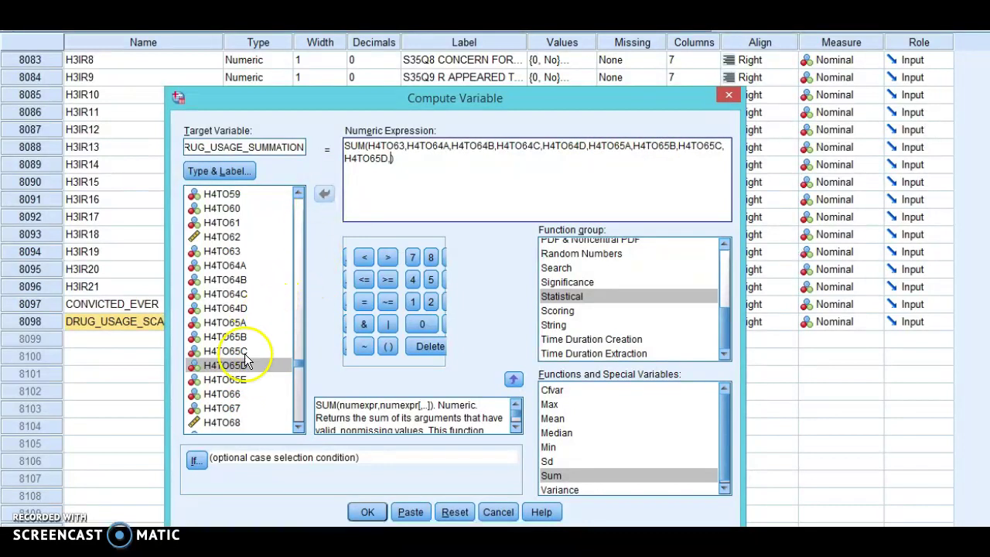
left_click(223, 379)
left_click(325, 194)
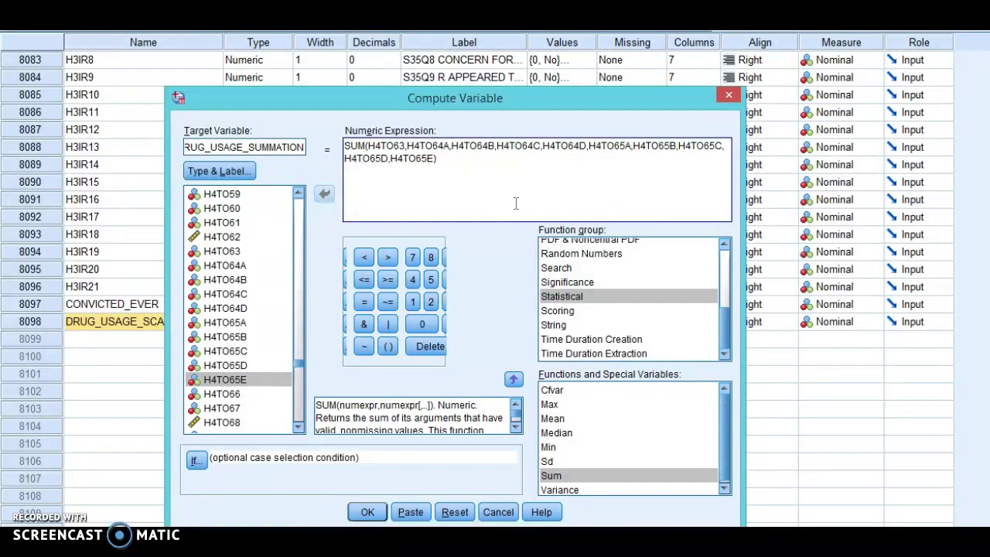
left_click(487, 188)
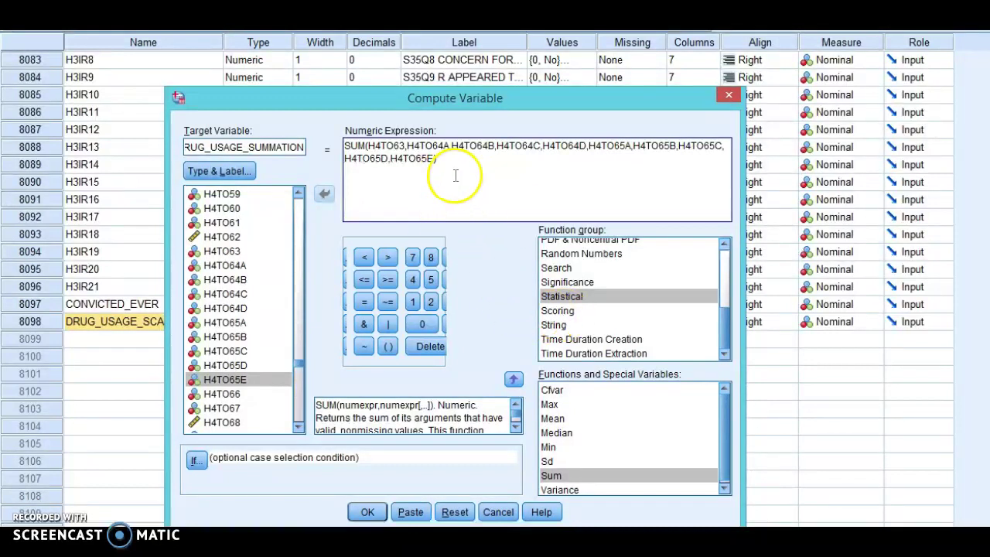
left_click(367, 511)
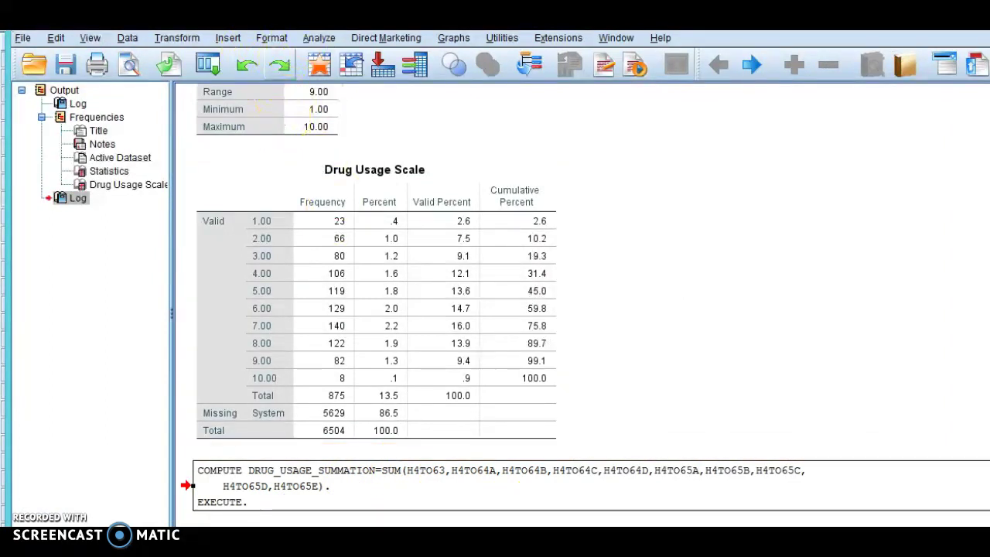
Step: Type 'Drug Usage Summation' as DRUG_USAGE_SUMMATION's label in Variable View, then resize the editor window
left_click(318, 65)
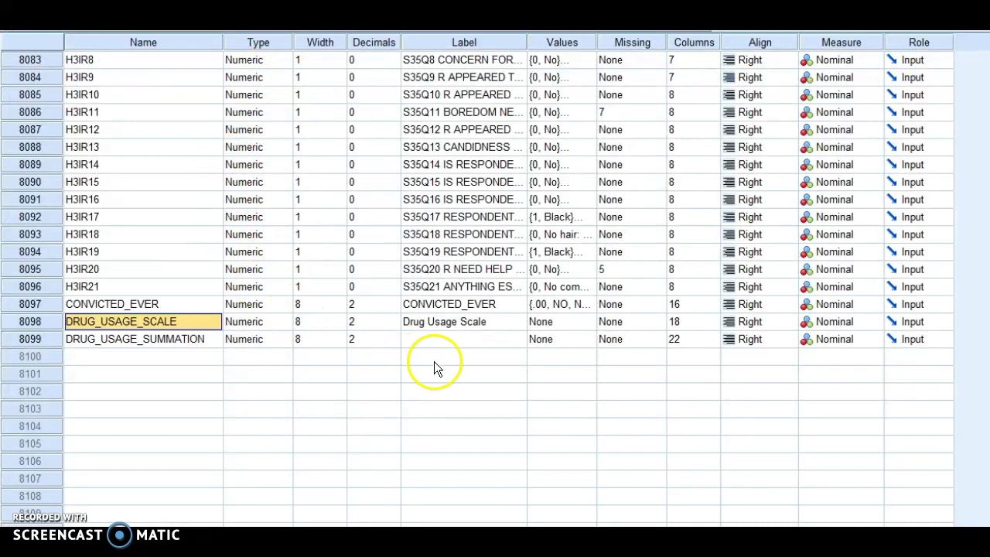
left_click(430, 338)
type("Dru")
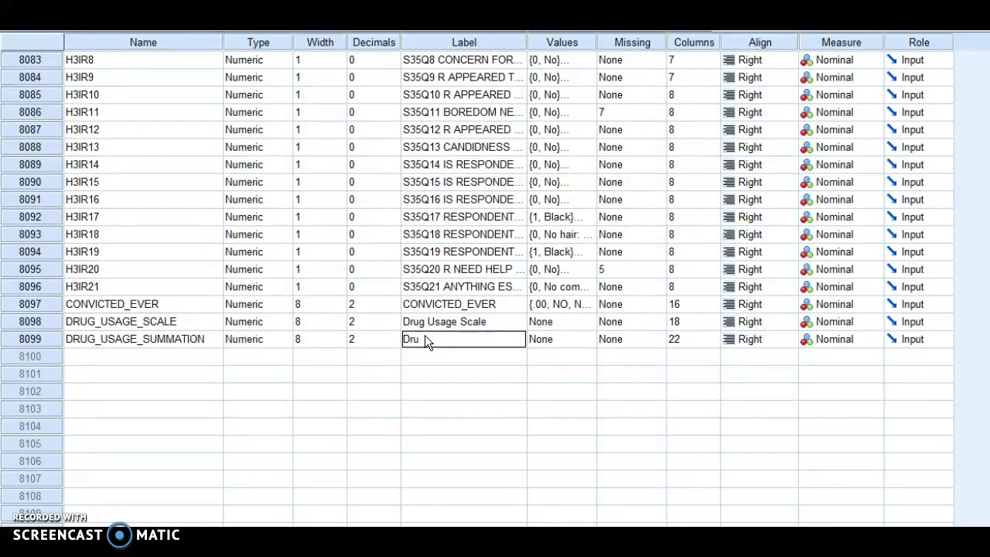
type("g Usage Summation")
left_click(591, 343)
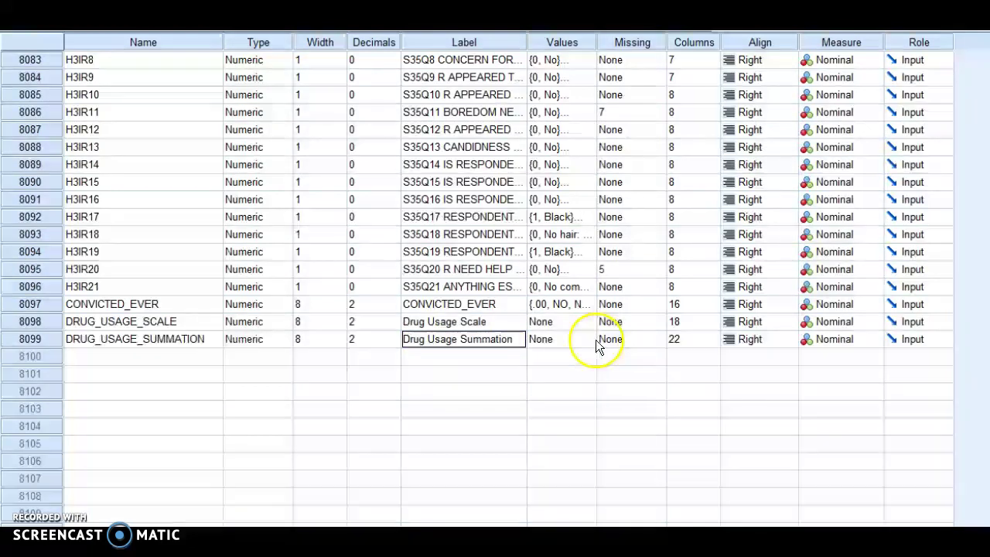
left_click(461, 340)
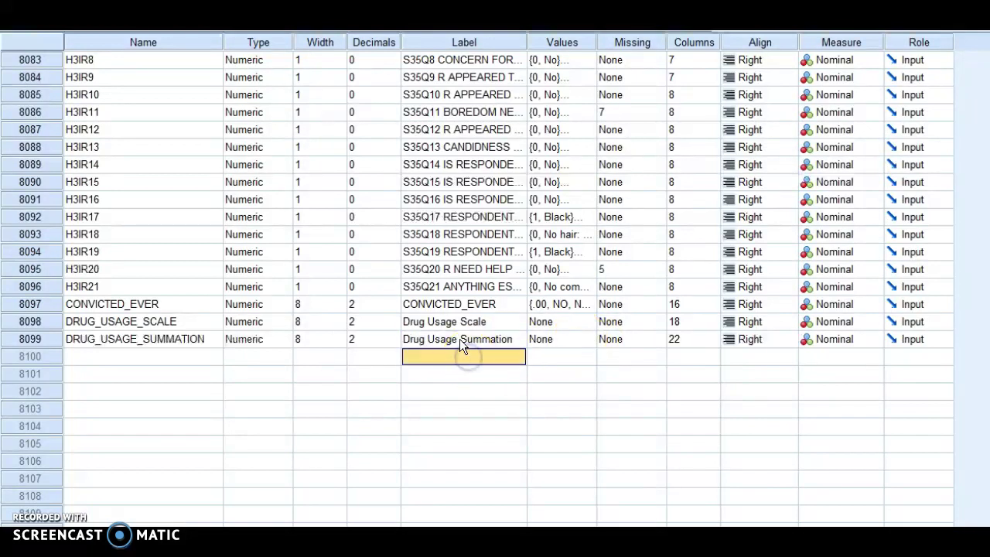
left_click(185, 339)
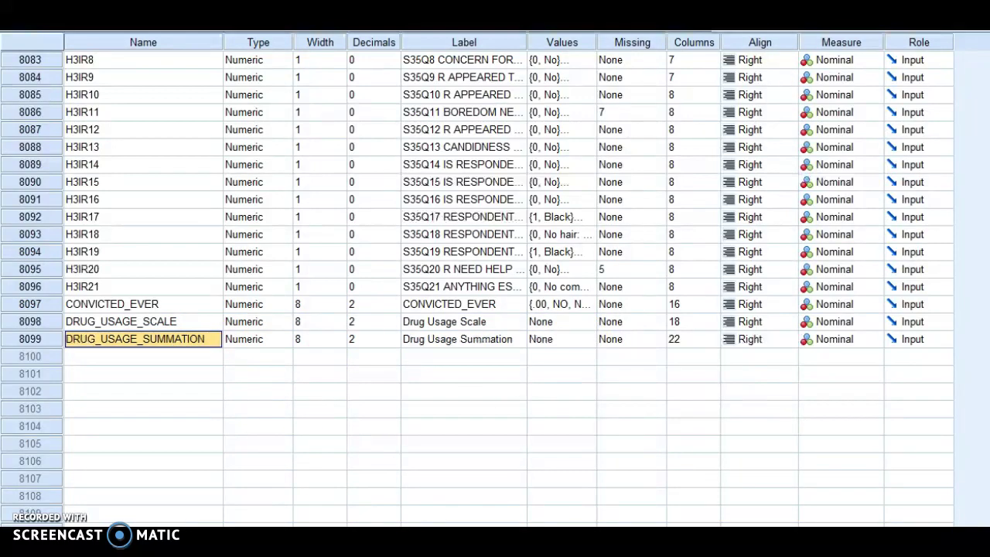
left_click_drag(623, 31, 429, 44)
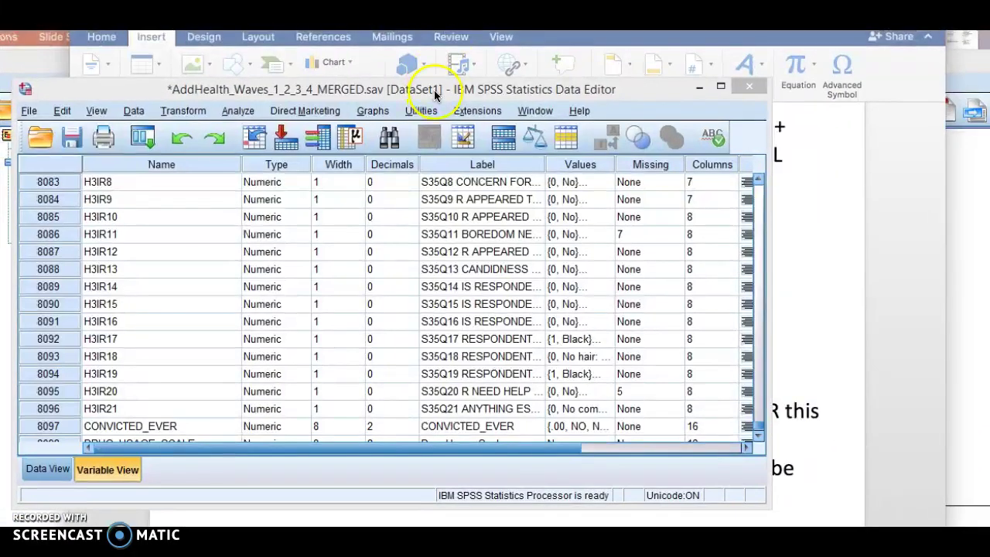
Step: Enlarge the Data Editor and run Descriptive Statistics on DRUG_USAGE_SUMMATION (5089 valid, mode .00)
left_click_drag(435, 93, 434, 47)
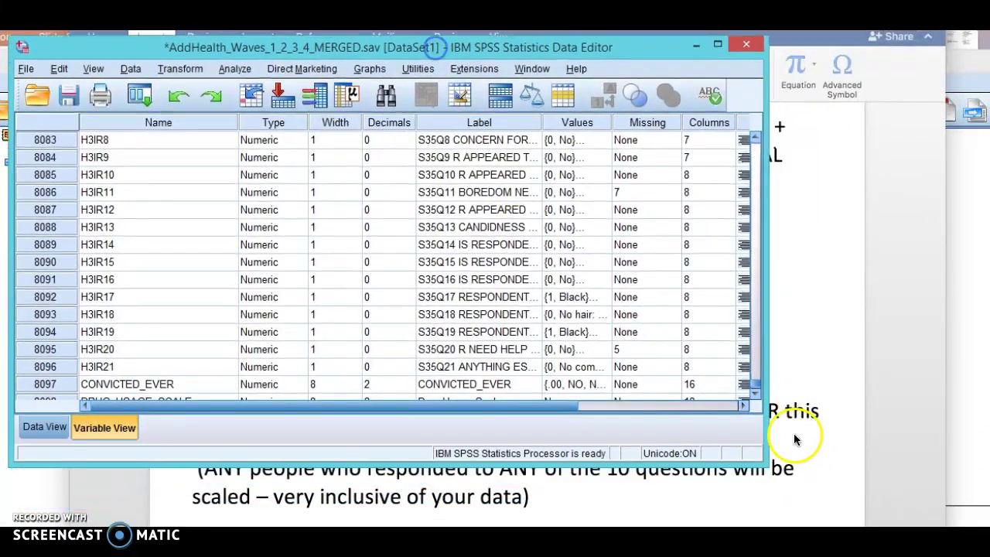
left_click_drag(764, 464, 980, 528)
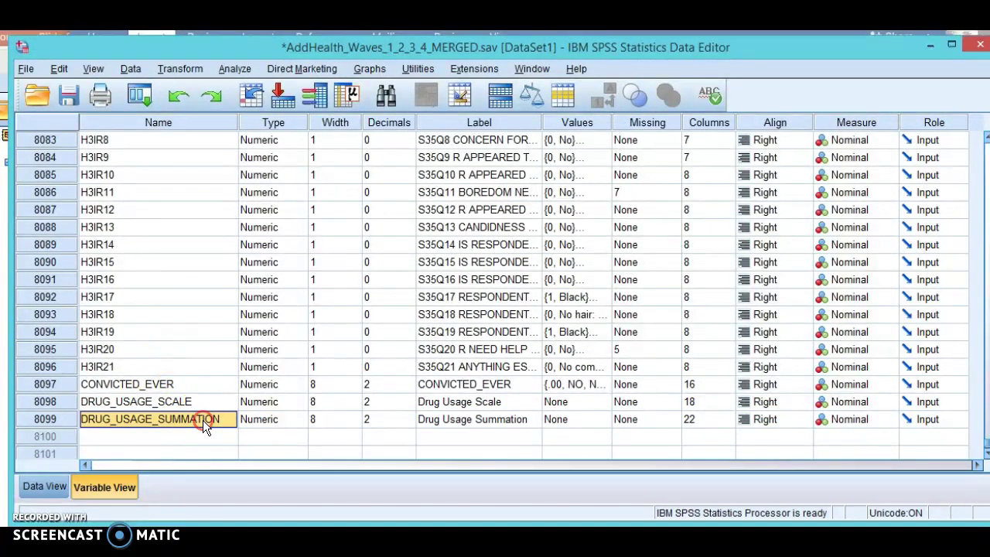
right_click(203, 420)
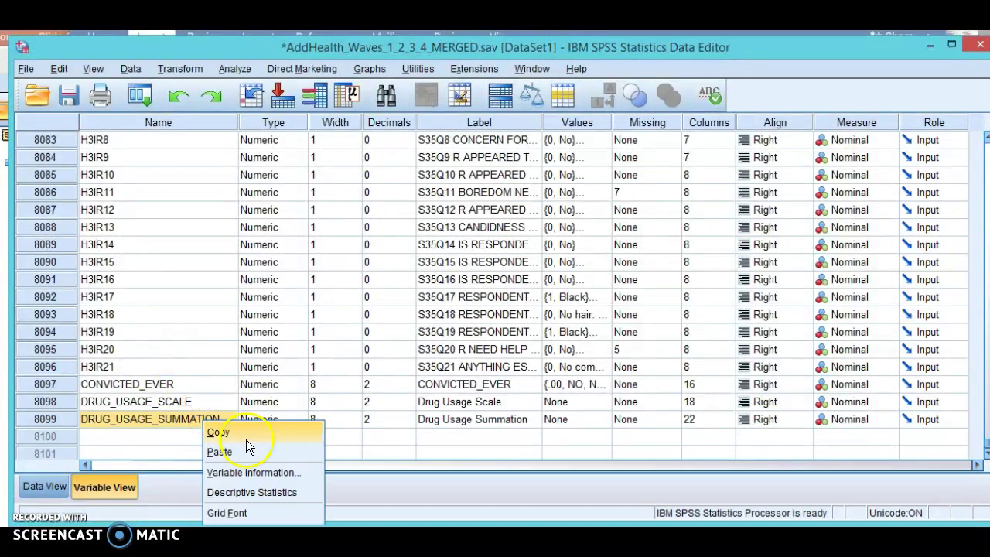
left_click(274, 492)
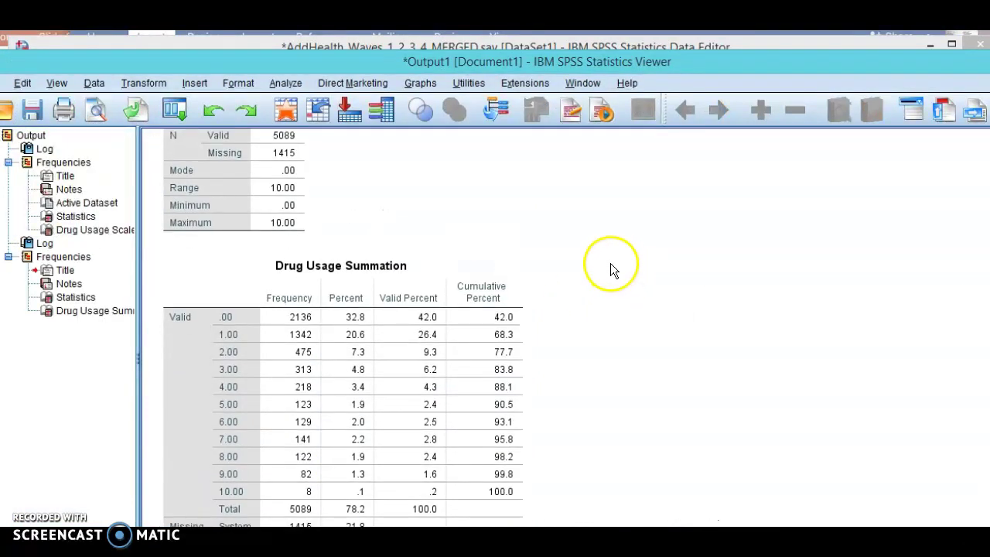
left_click(533, 41)
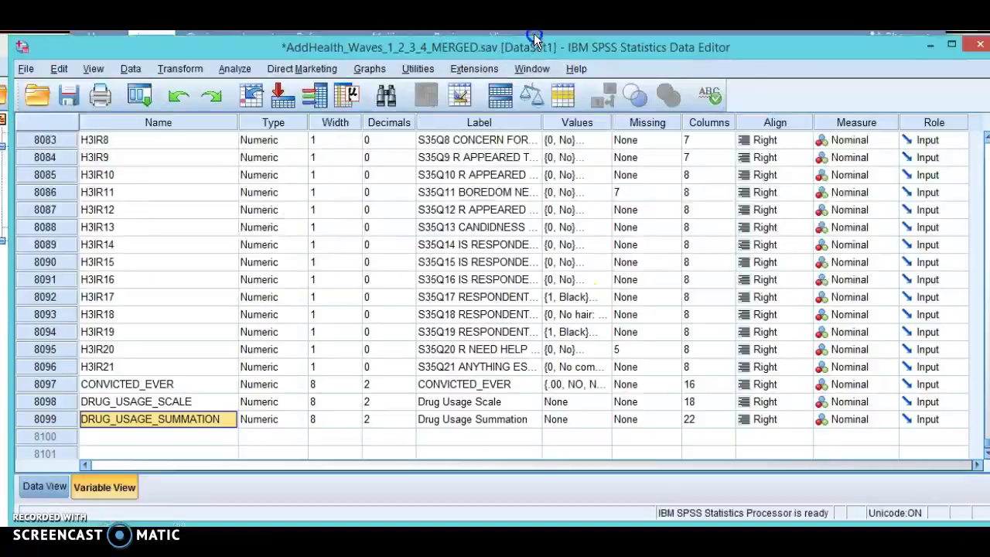
left_click(533, 33)
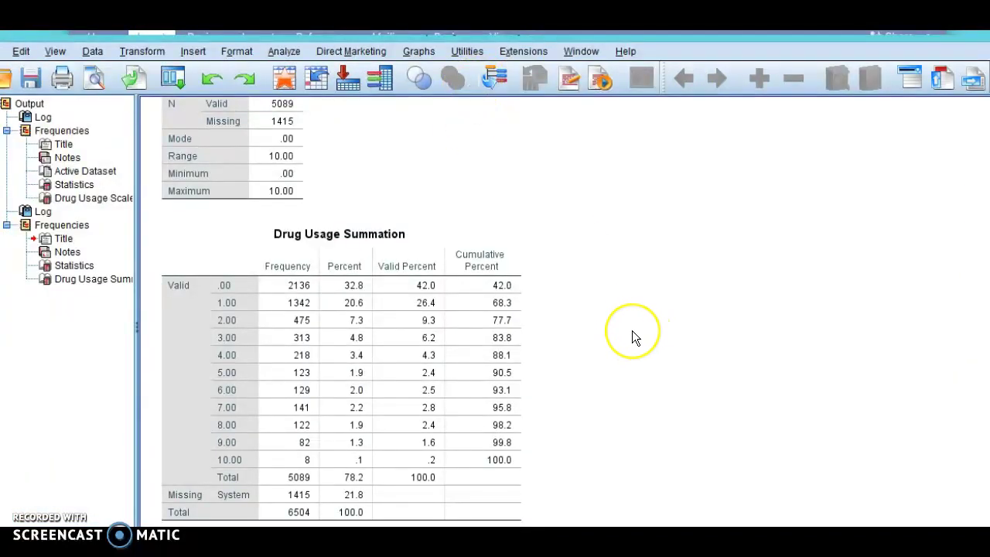
left_click(391, 313)
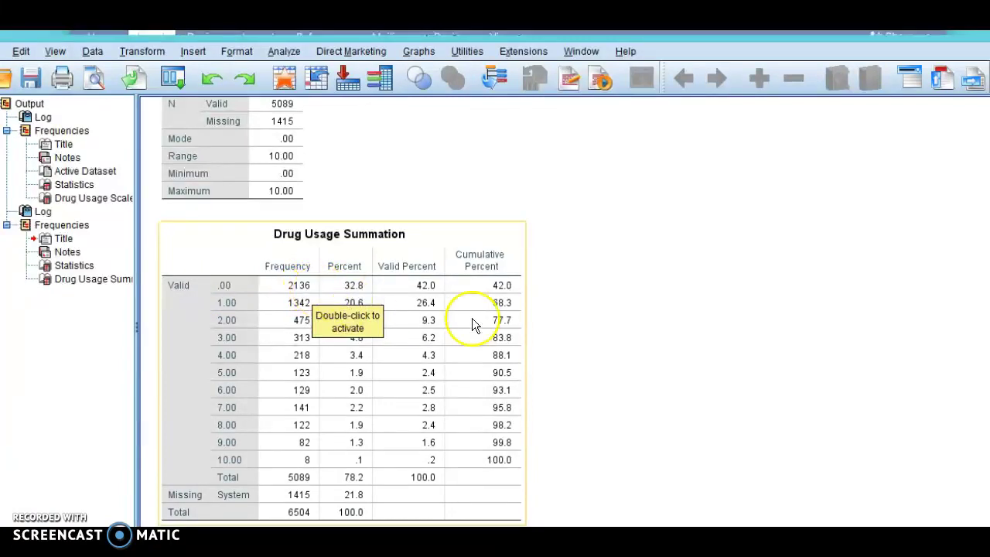
left_click(693, 290)
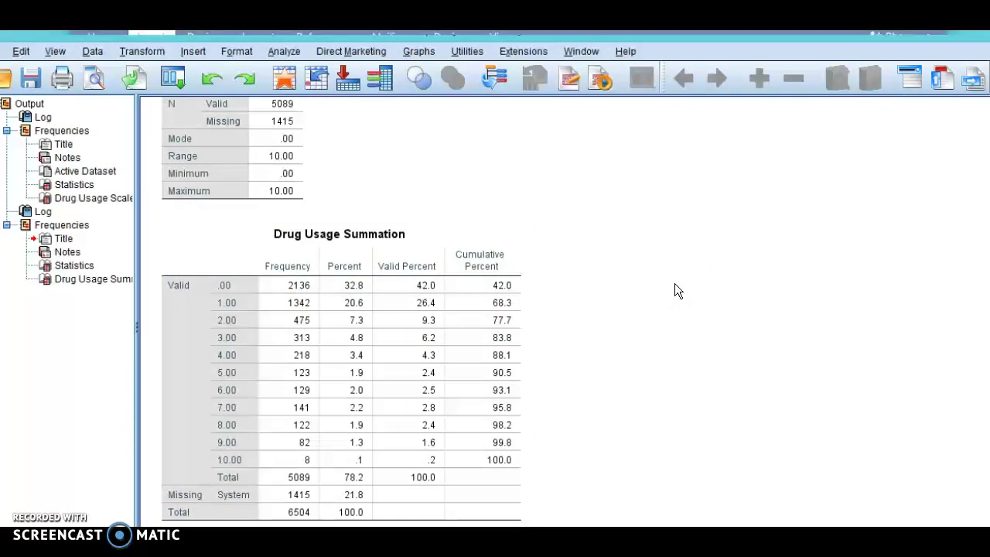
scroll(674, 283, "up", 15)
left_click(603, 302)
scroll(603, 301, "down", 3)
left_click(346, 404)
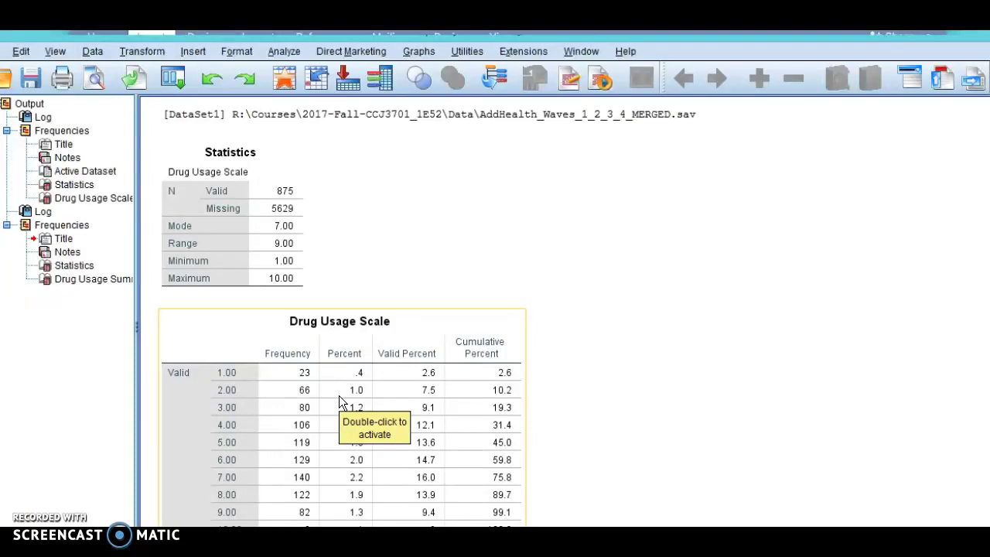
left_click(565, 398)
scroll(595, 398, "down", 10)
left_click(284, 306)
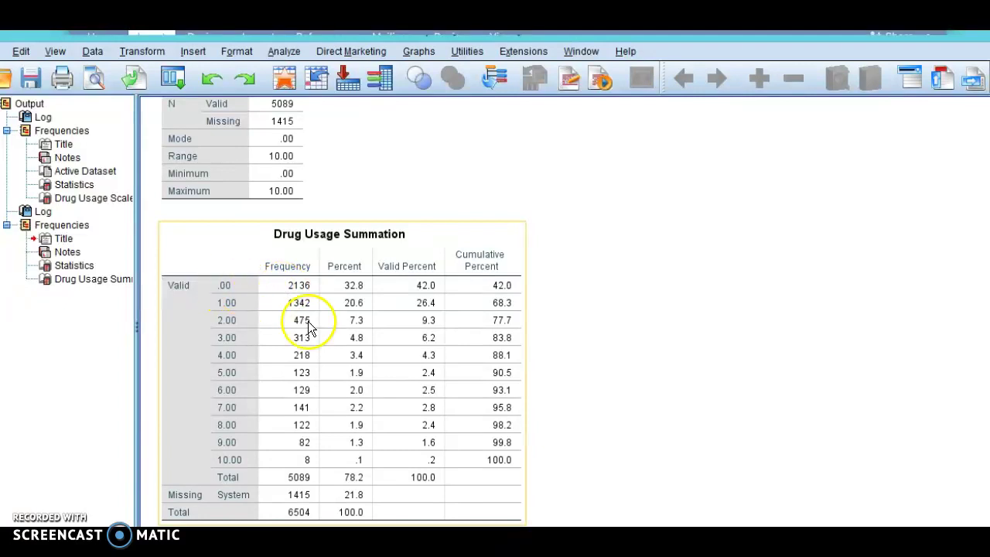
left_click(346, 358)
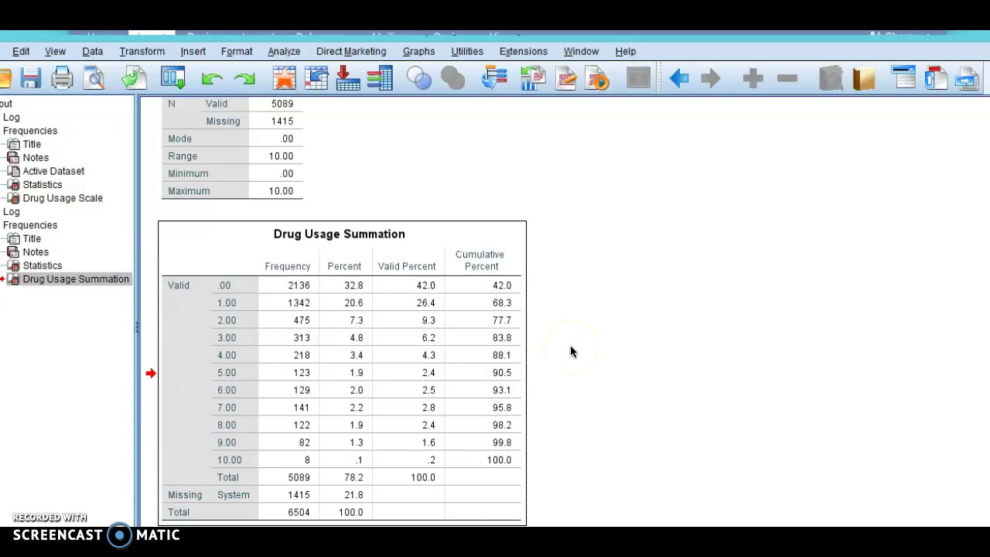
scroll(569, 347, "up", 10)
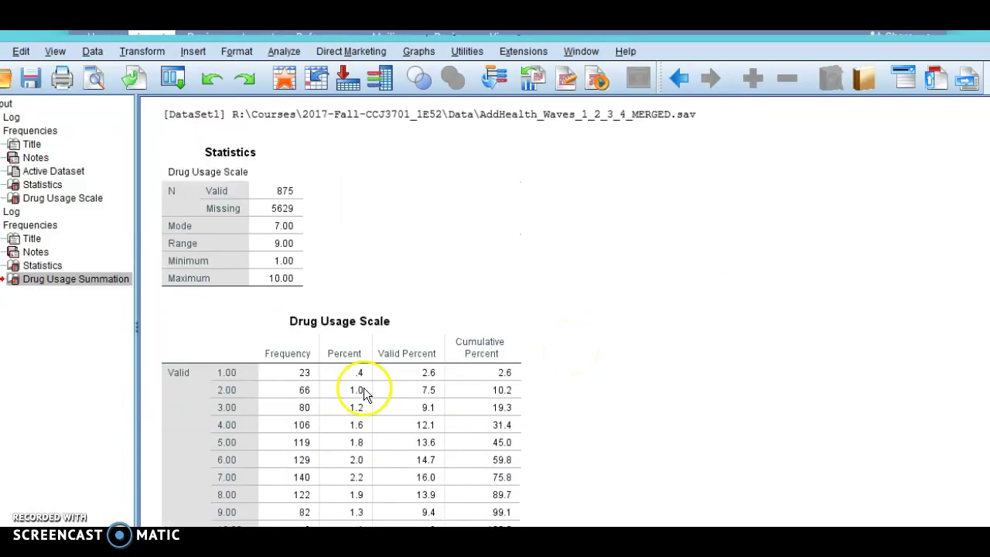
left_click(364, 387)
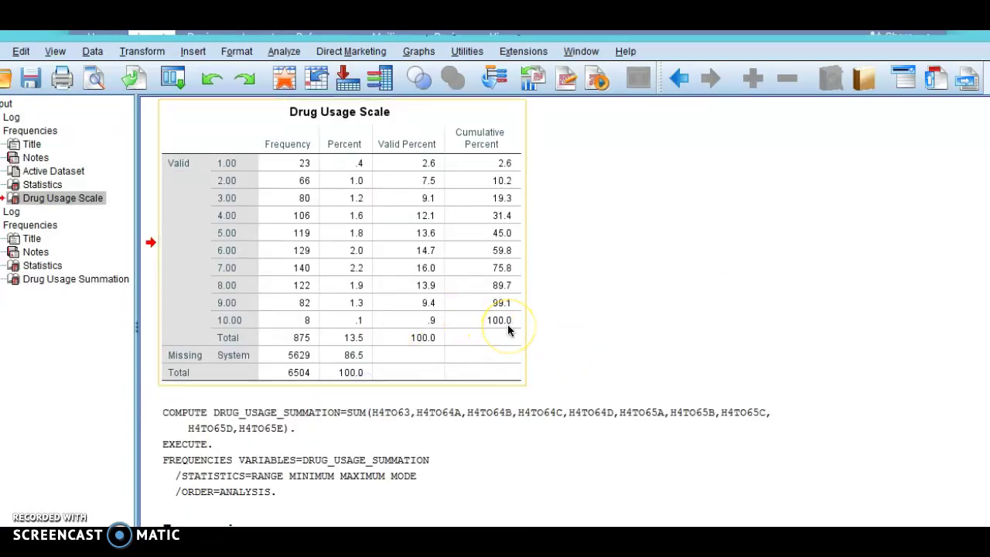
left_click(508, 331)
left_click(379, 348)
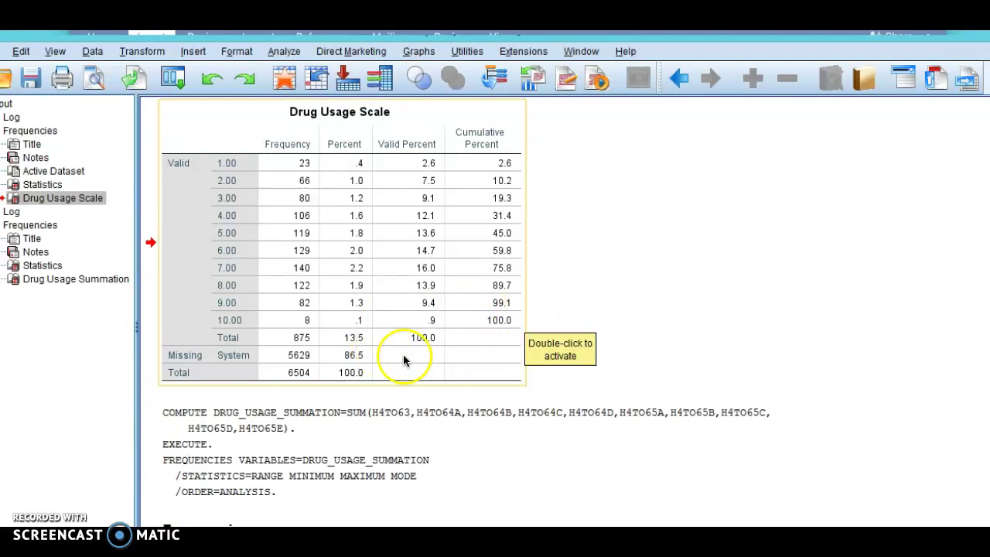
scroll(404, 359, "down", 10)
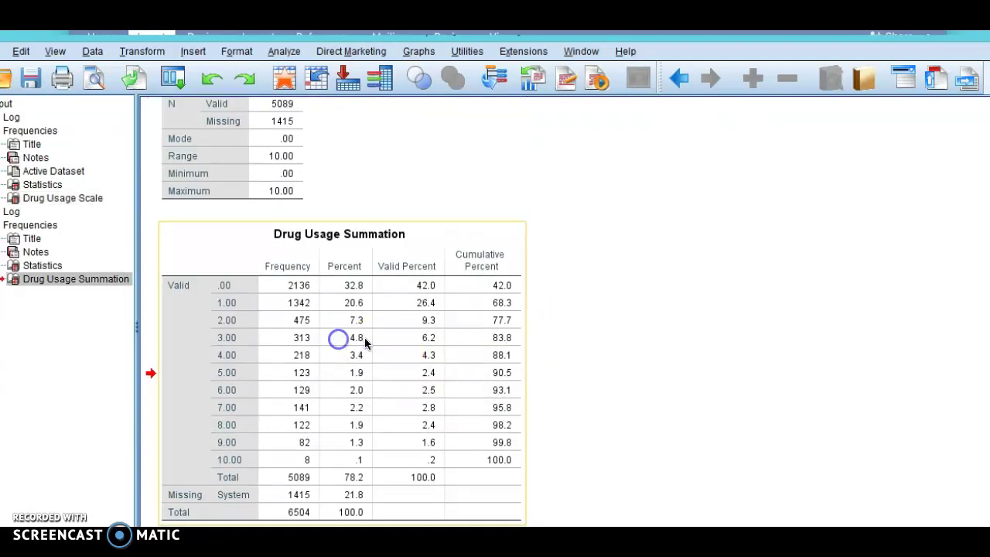